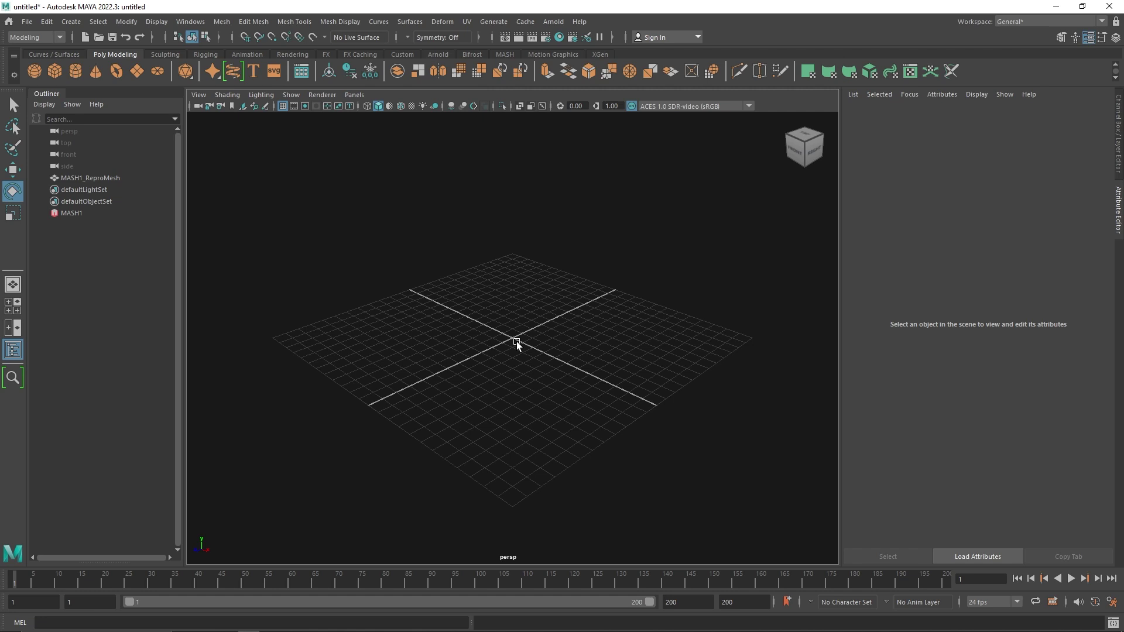
# - Create a polygon cube at the origin and activate the Move tool
pyautogui.click(54, 71)
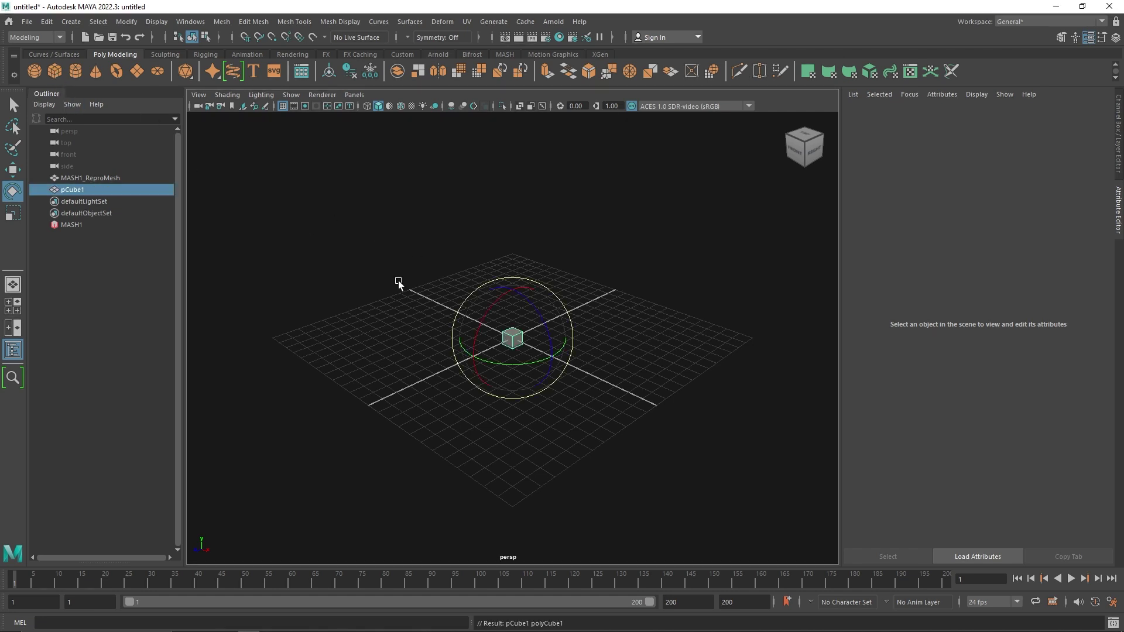
pyautogui.keyDown('alt'); pyautogui.moveTo(398, 280); pyautogui.dragTo(445, 262); pyautogui.keyUp('alt')
pyautogui.press('w')
# - Create a MASH network from the cube and hide the viewport grid
pyautogui.click(505, 54)
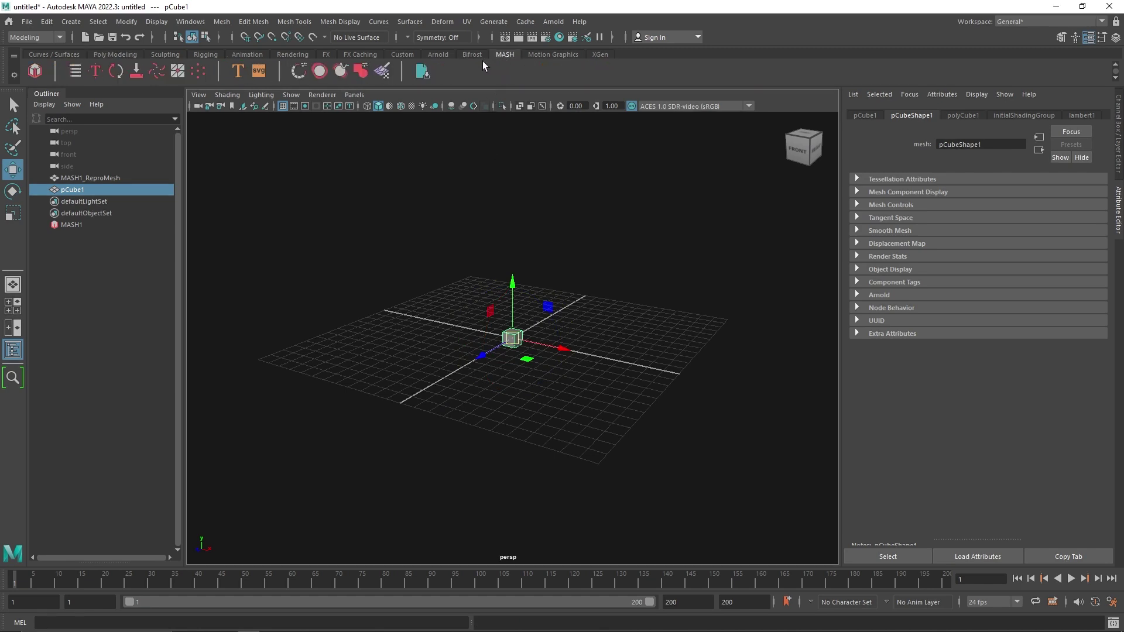
pyautogui.click(36, 71)
pyautogui.keyDown('alt'); pyautogui.moveTo(564, 263); pyautogui.dragTo(520, 251); pyautogui.keyUp('alt')
pyautogui.click(282, 106)
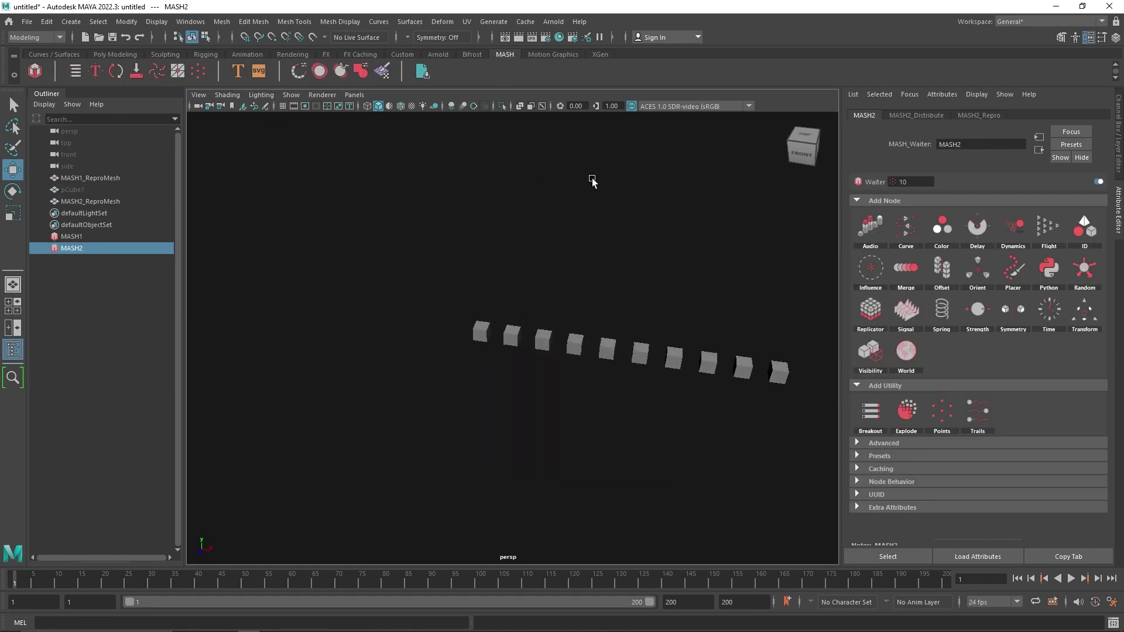
# - Set the MASH distribution's Distance X to 0.000 and add a Signal node to the network
pyautogui.click(895, 114)
pyautogui.moveTo(1006, 246); pyautogui.dragTo(968, 241)
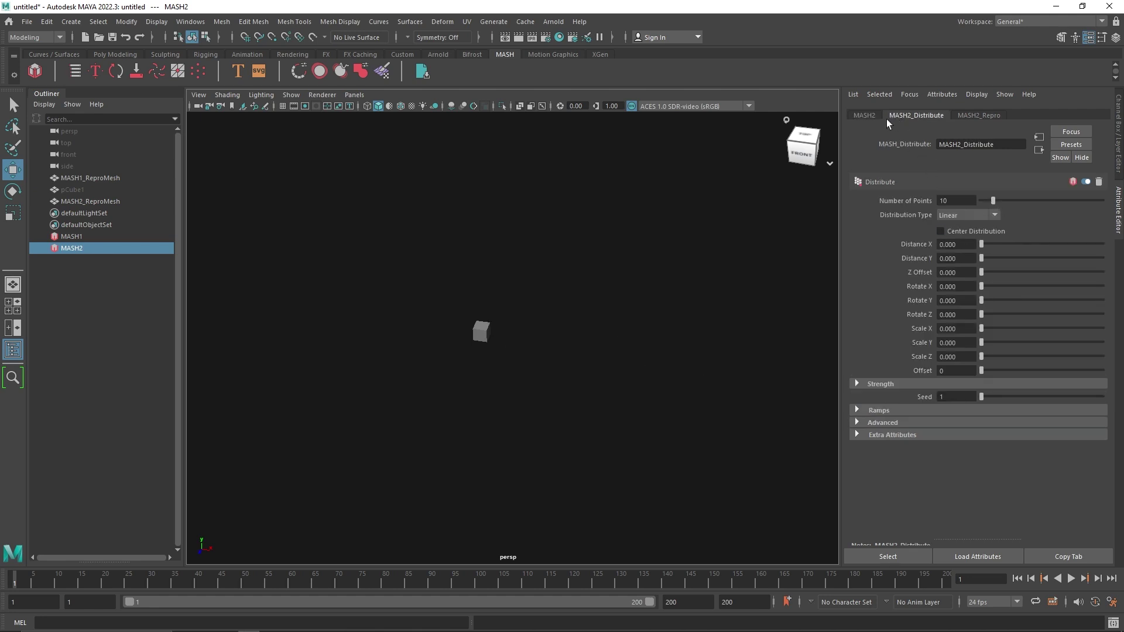
pyautogui.click(867, 116)
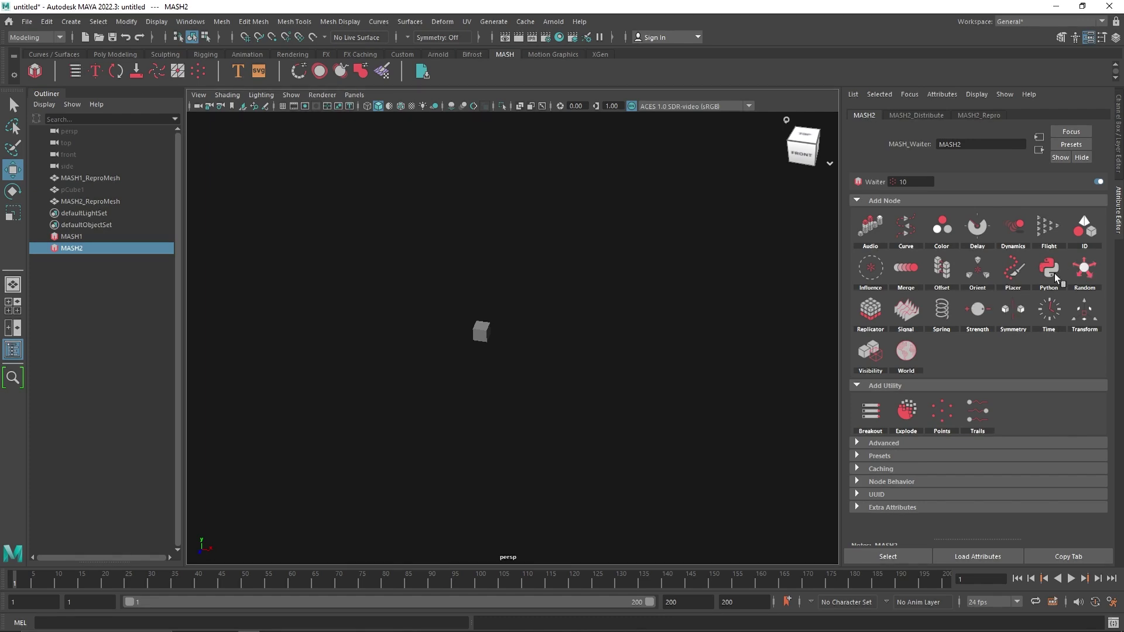
pyautogui.click(906, 309)
pyautogui.scroll(3, 512, 354)
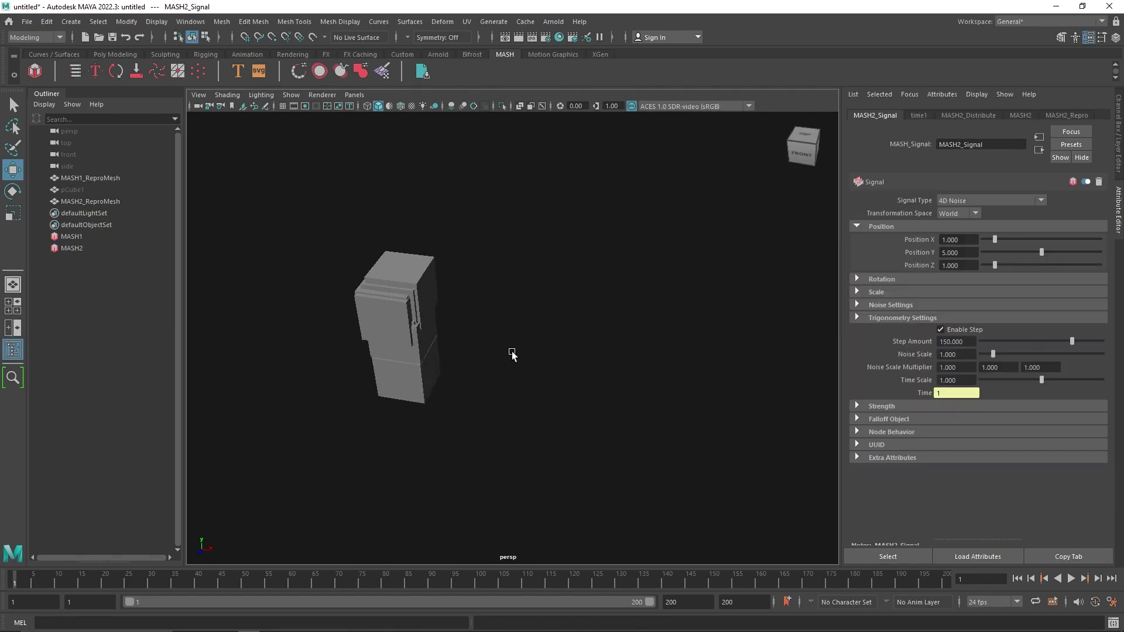
# - Set the Signal node's Position X, Y and Z to 10.000
pyautogui.keyDown('alt'); pyautogui.moveTo(468, 338); pyautogui.dragTo(512, 329, button='middle'); pyautogui.keyUp('alt')
pyautogui.keyDown('alt'); pyautogui.moveTo(607, 325); pyautogui.dragTo(598, 320); pyautogui.keyUp('alt')
pyautogui.moveTo(995, 239); pyautogui.dragTo(1101, 251)
pyautogui.moveTo(994, 265); pyautogui.dragTo(1100, 265)
pyautogui.keyDown('alt'); pyautogui.moveTo(706, 316); pyautogui.dragTo(753, 303); pyautogui.keyUp('alt')
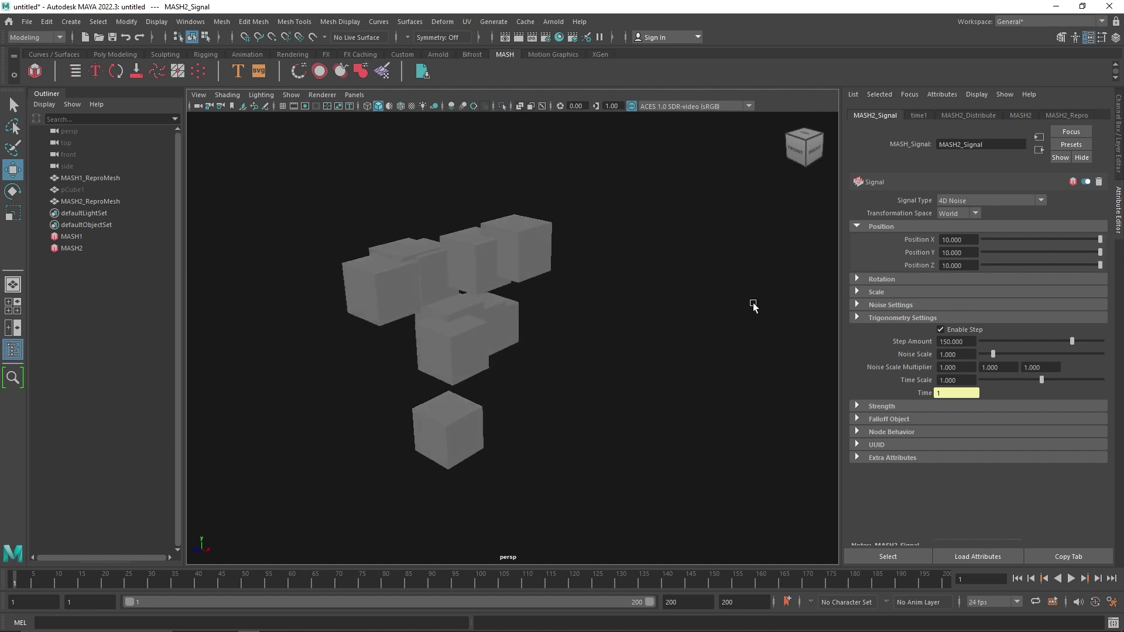
# - Set the Signal node's Rotation X, Y and Z to 180.000, and collapse its Rotation and Position settings
pyautogui.click(905, 284)
pyautogui.moveTo(1011, 292); pyautogui.dragTo(1101, 292)
pyautogui.moveTo(1042, 305); pyautogui.dragTo(1103, 305)
pyautogui.moveTo(985, 318); pyautogui.dragTo(1108, 318)
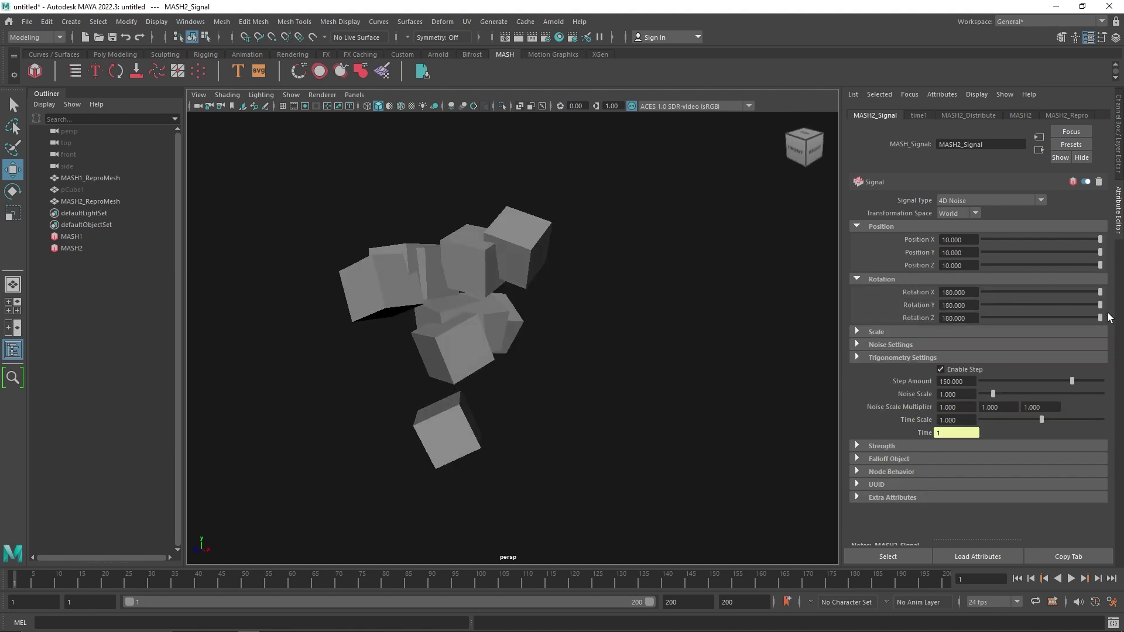
pyautogui.click(920, 279)
pyautogui.click(870, 226)
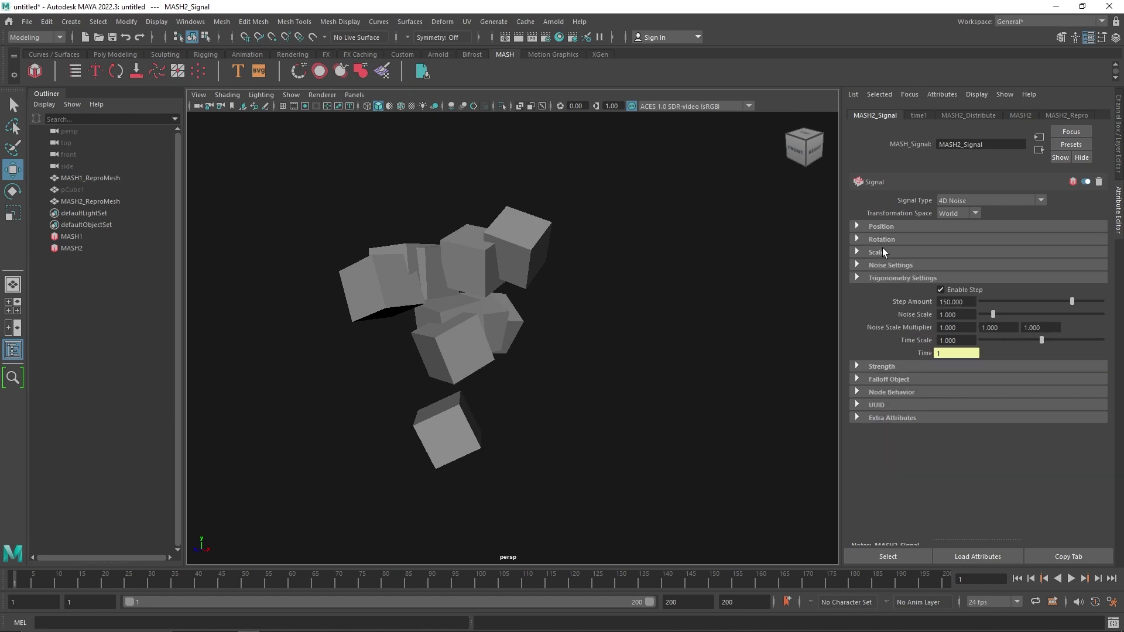
# - Adjust the scale noise in the Signal node's Scale settings and collapse that section
pyautogui.click(879, 252)
pyautogui.click(946, 266)
pyautogui.click(937, 252)
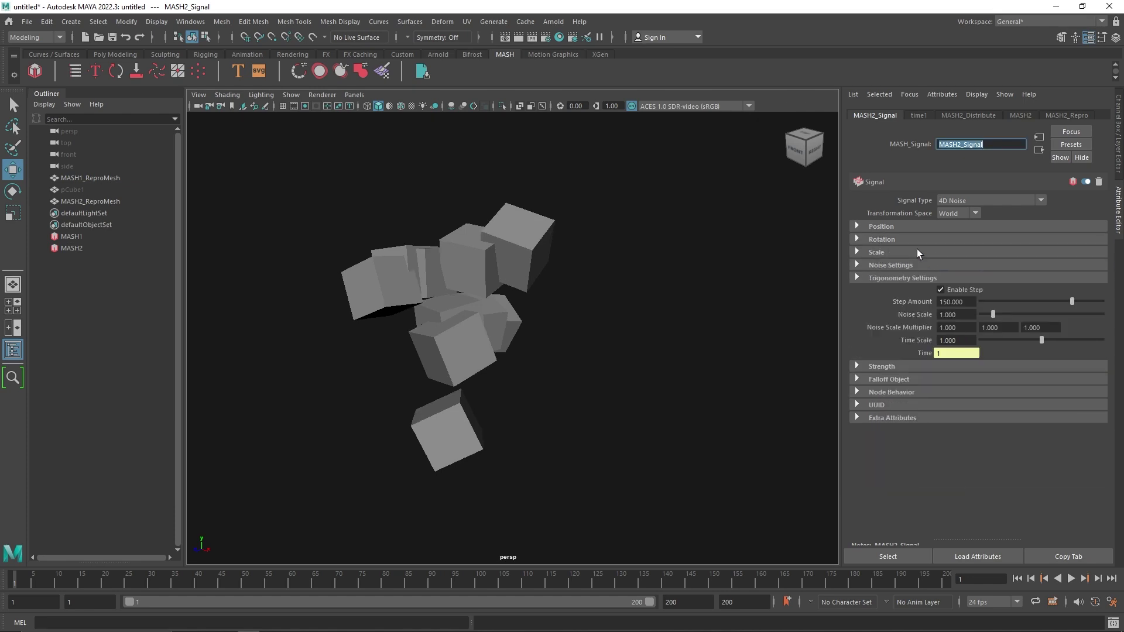
# - Preview the noise animation, slow it by setting the Signal node's Time Scale to 0.390, and play it again
pyautogui.click(1071, 582)
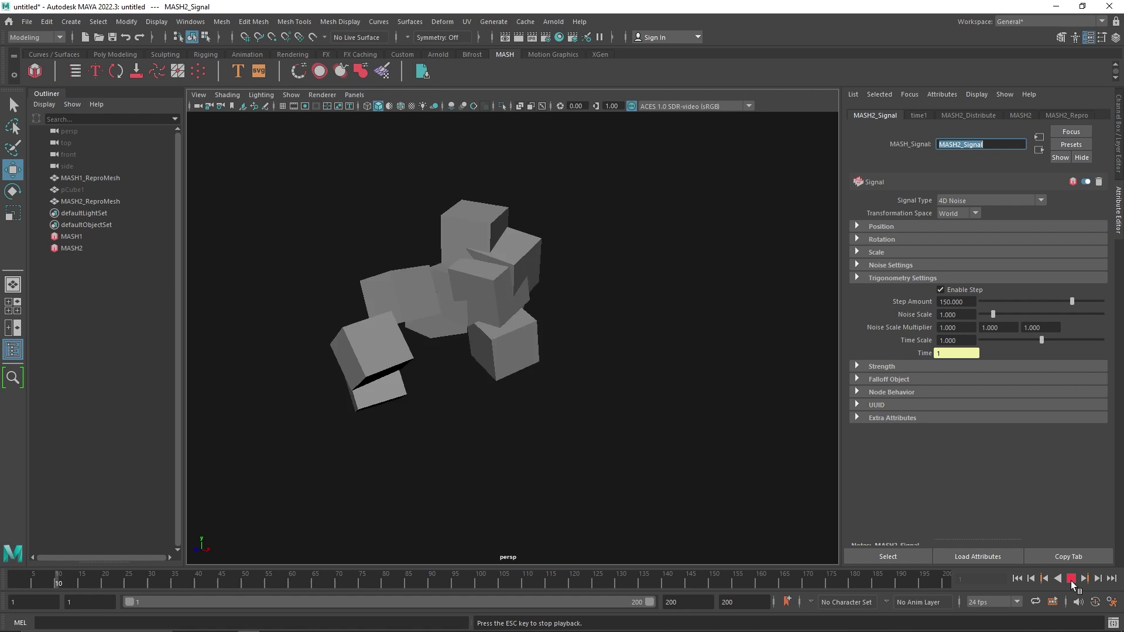
pyautogui.click(1072, 582)
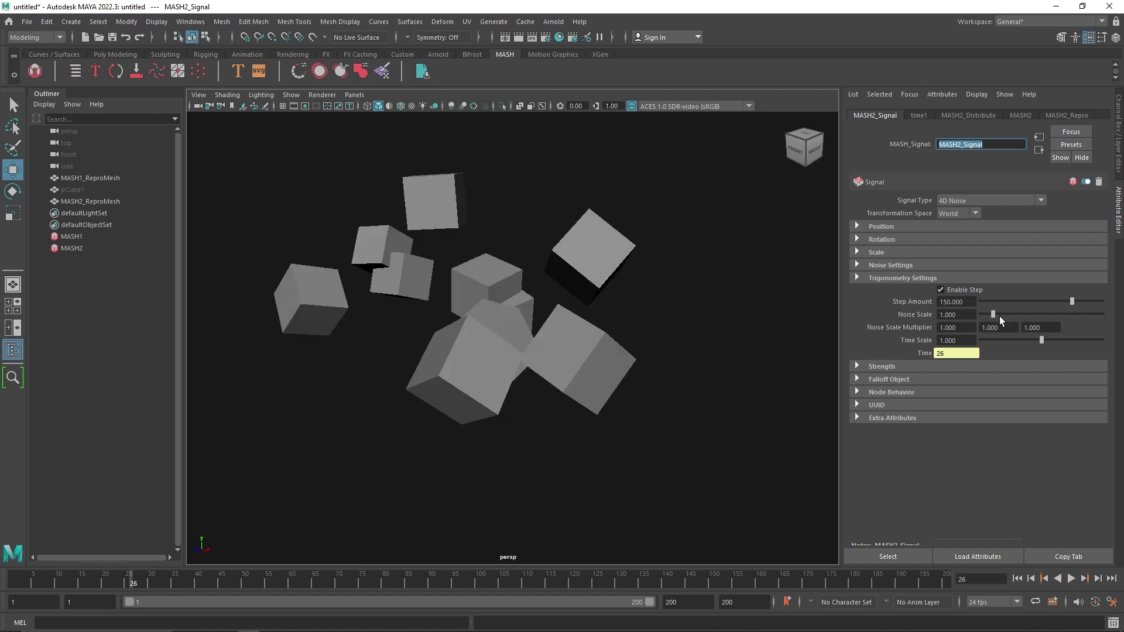
pyautogui.moveTo(1042, 340); pyautogui.dragTo(1005, 339)
pyautogui.click(1071, 578)
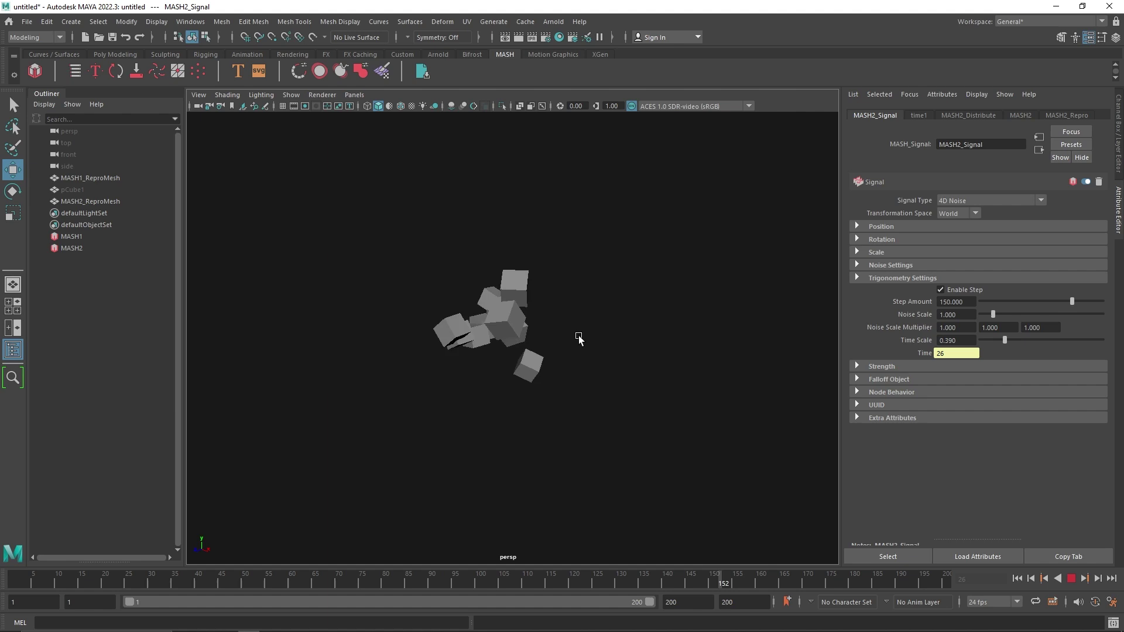
pyautogui.press('Escape')
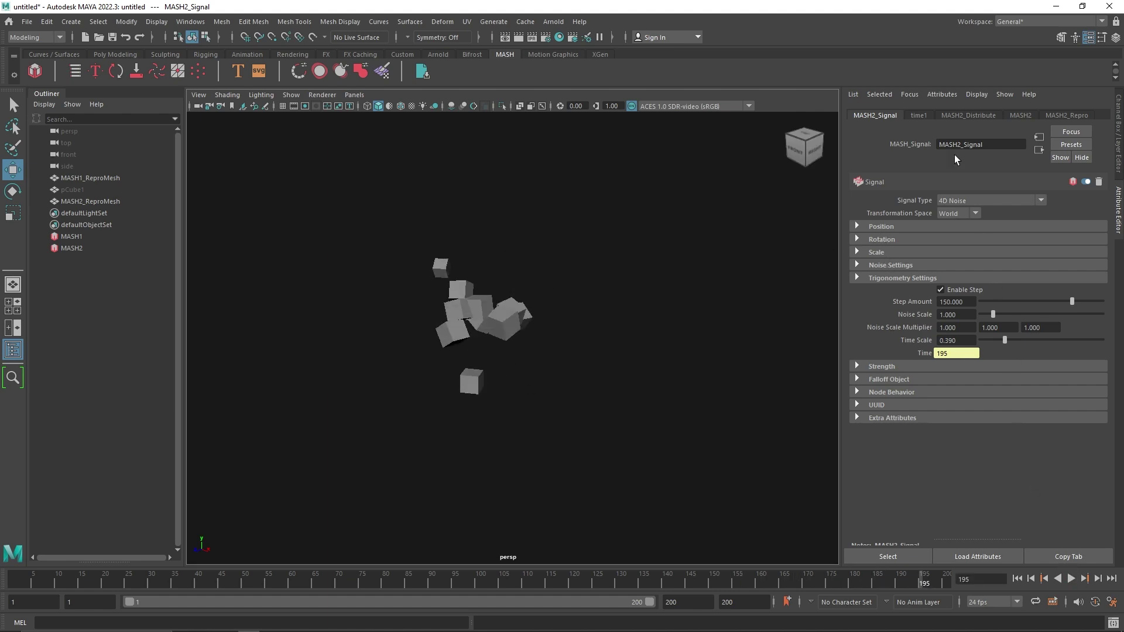
# - Add an Offset node to the cube's MASH network
pyautogui.click(977, 117)
pyautogui.click(1019, 114)
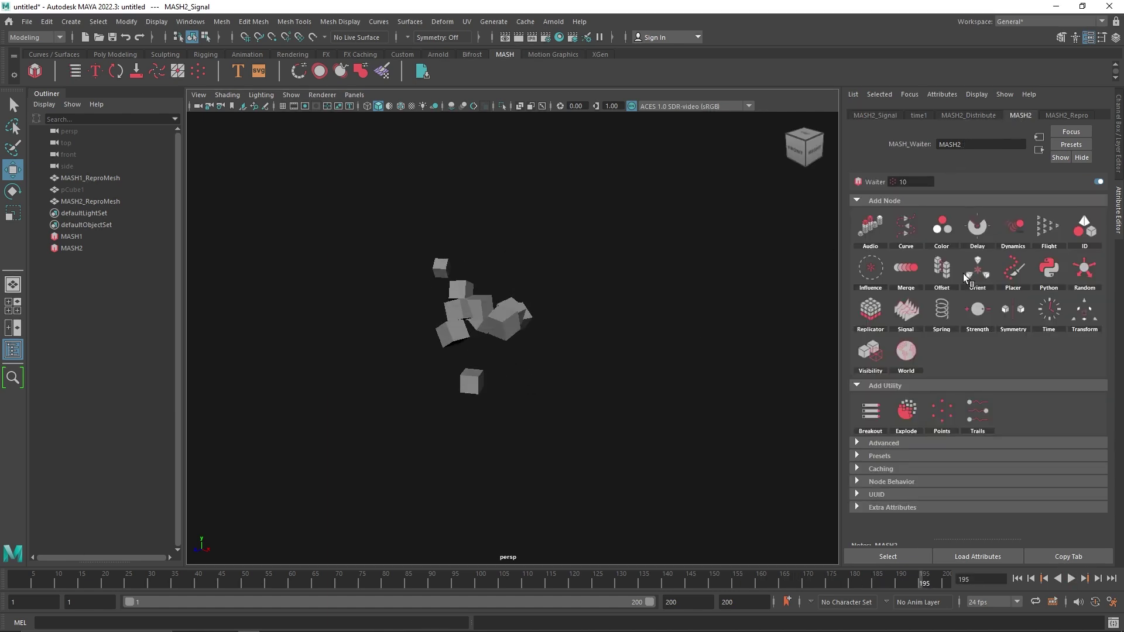
pyautogui.click(942, 268)
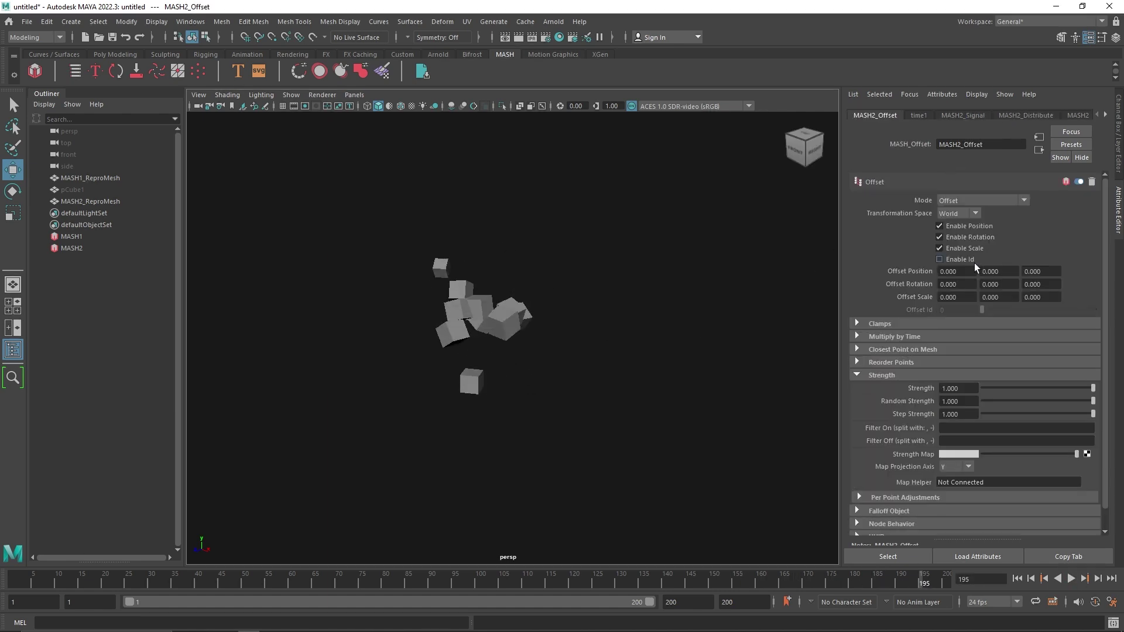
# - Set the Offset node's Offset Scale to -0.600 on all three axes and preview the animation
pyautogui.click(962, 295)
pyautogui.write('-0.6')
pyautogui.press('Return')
pyautogui.hotkey('ctrl', 'c')
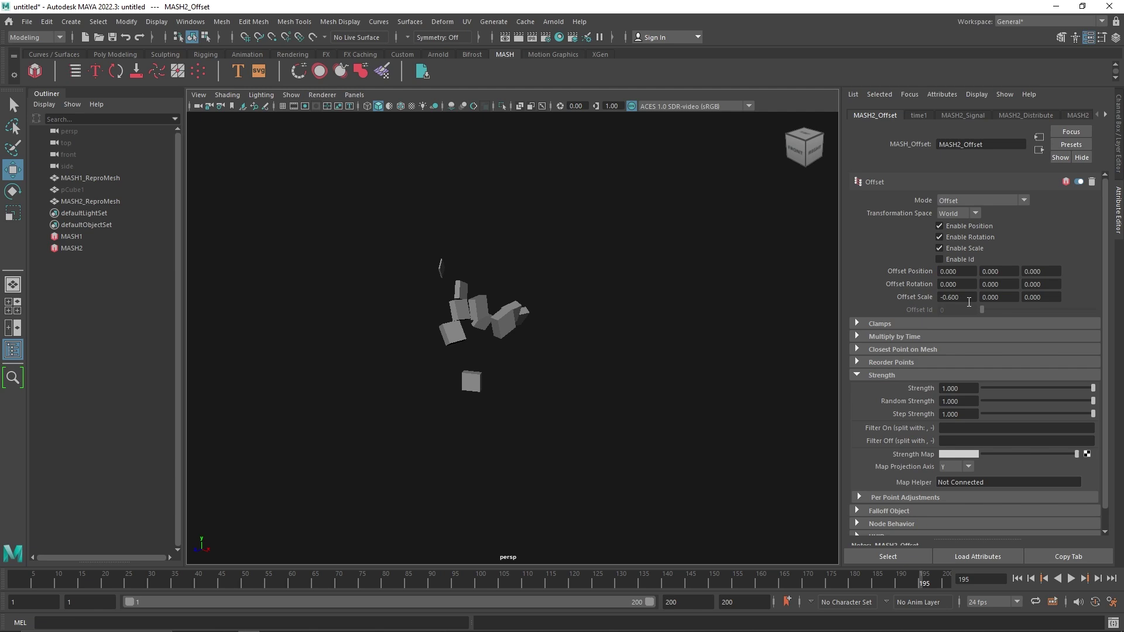
pyautogui.click(988, 298)
pyautogui.click(1043, 298)
pyautogui.hotkey('ctrl', 'v')
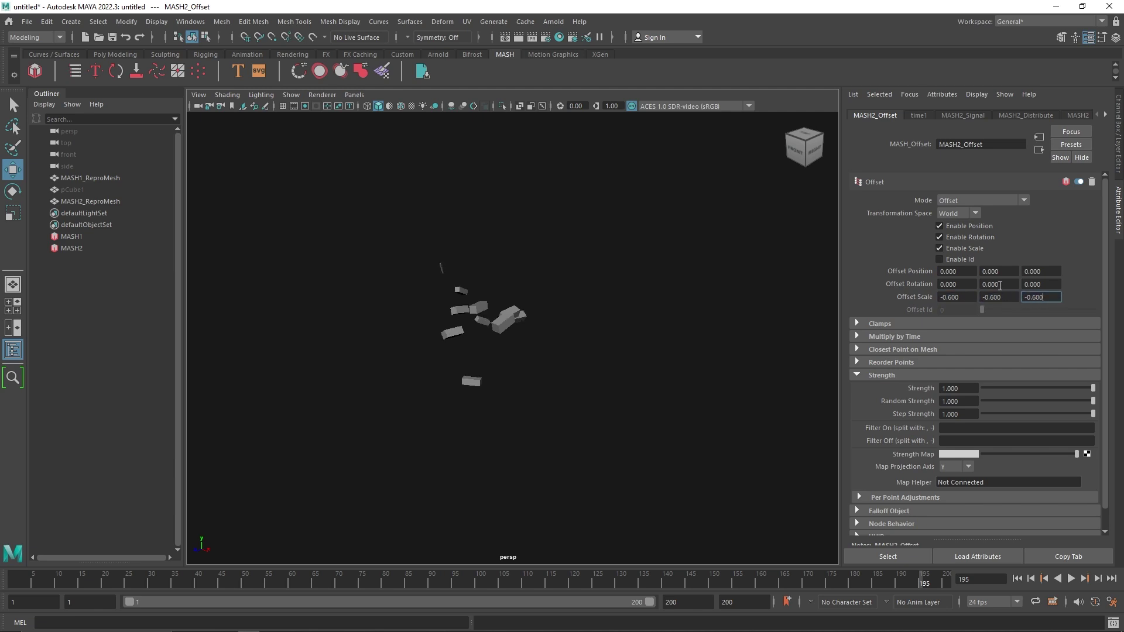
pyautogui.press('Return')
pyautogui.scroll(5, 608, 334)
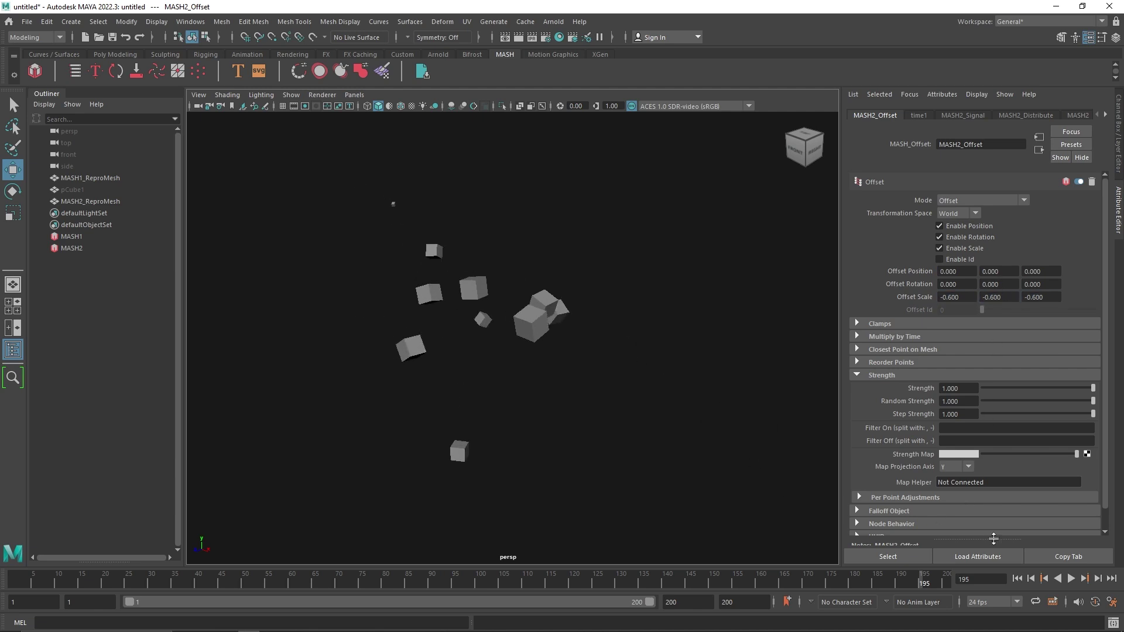
pyautogui.click(1071, 578)
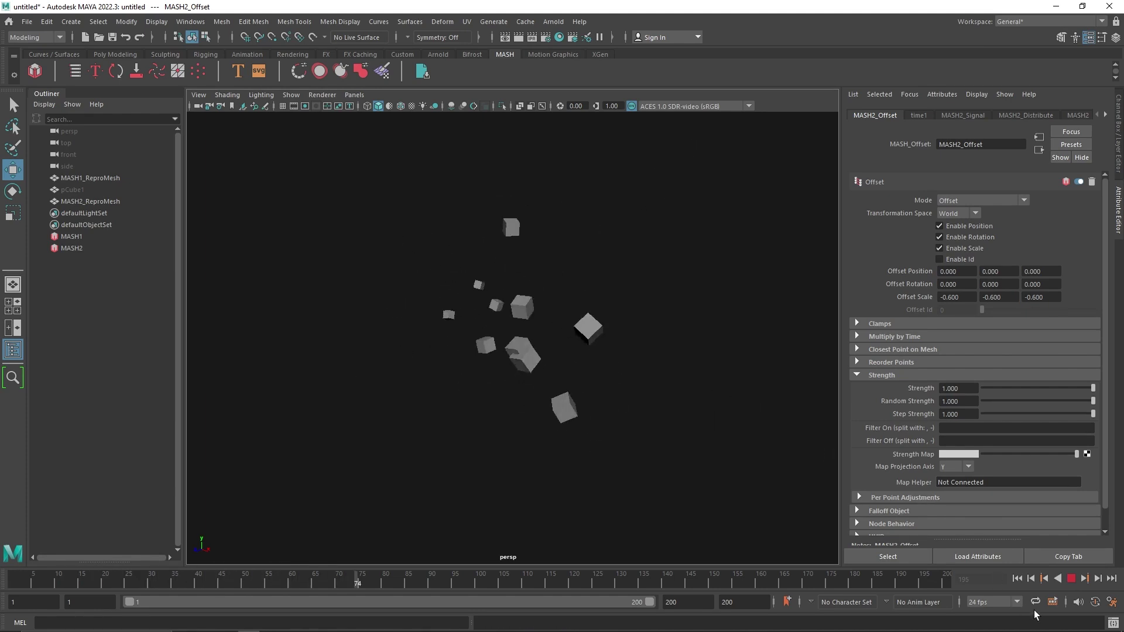
pyautogui.press('Escape')
# - Set the distribution's Number of Points to 40, play the animation, and rewind to the first frame
pyautogui.click(982, 113)
pyautogui.click(1020, 115)
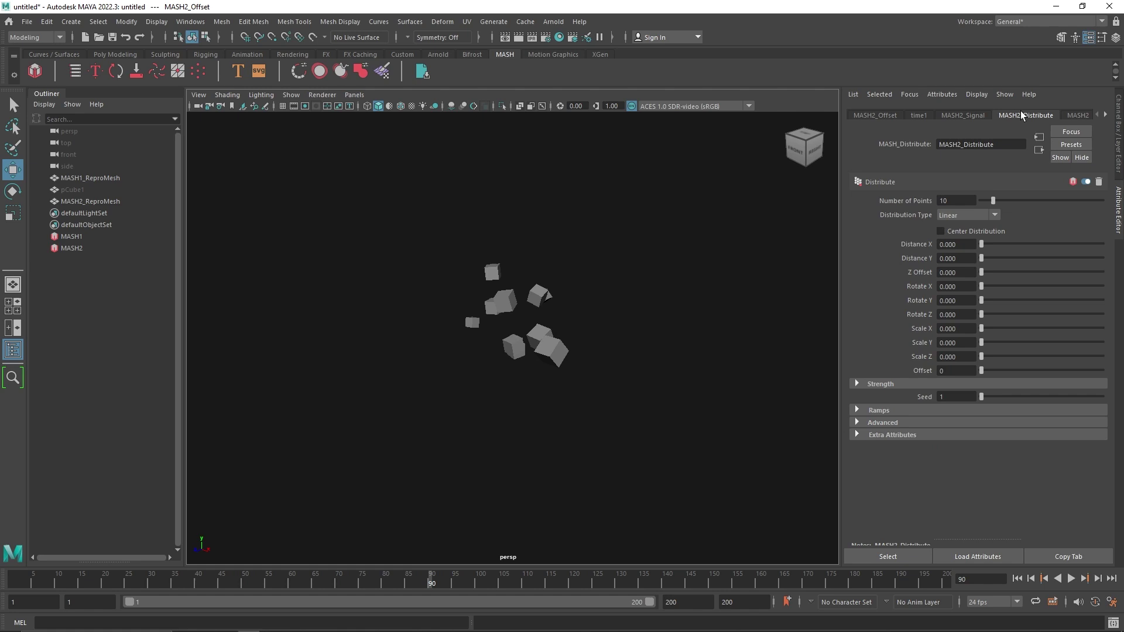
pyautogui.moveTo(993, 200); pyautogui.dragTo(1031, 202)
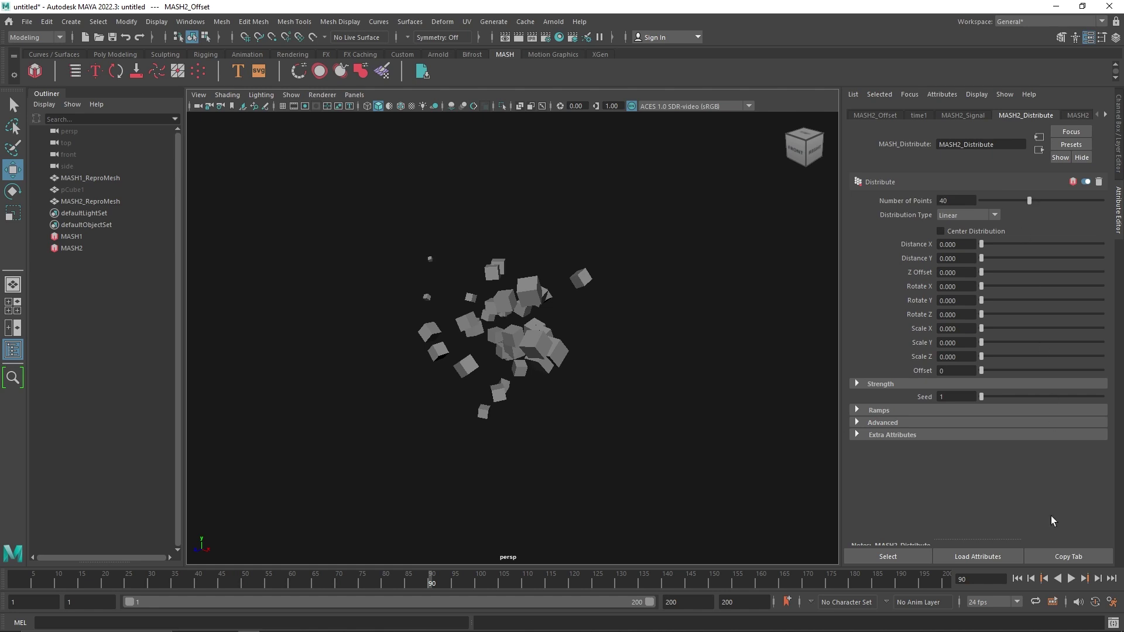
pyautogui.click(1071, 579)
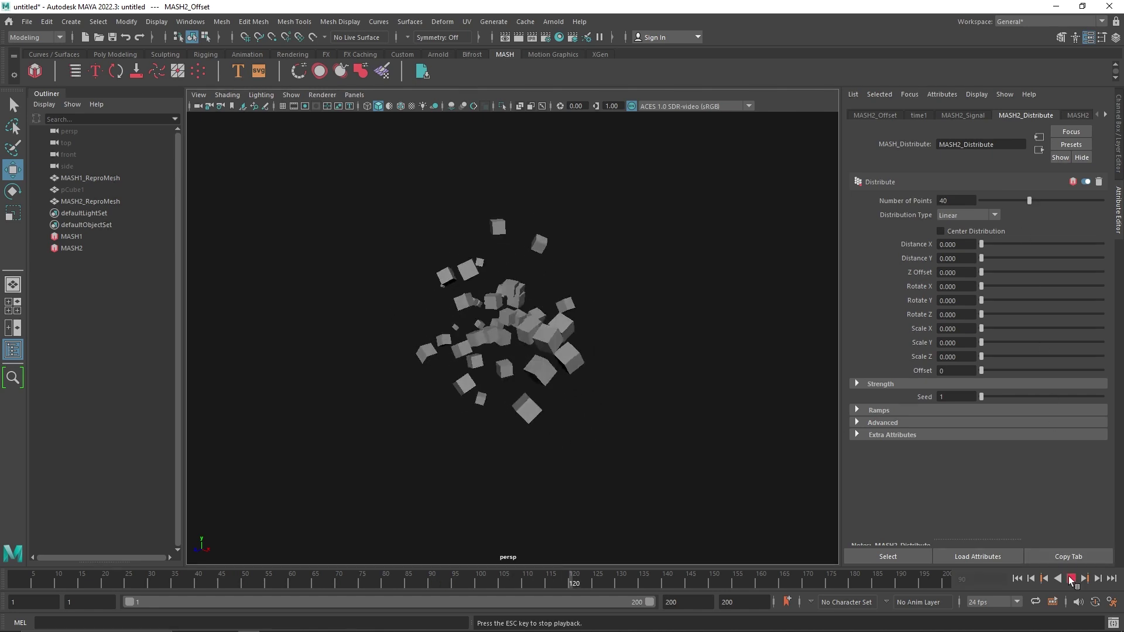
pyautogui.click(1071, 578)
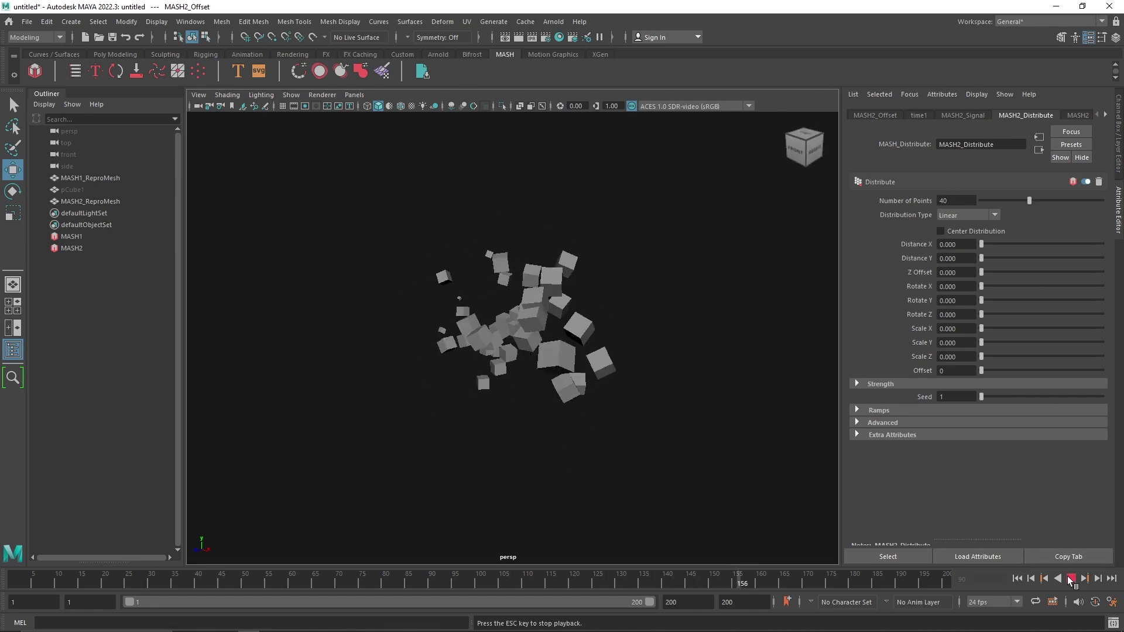
pyautogui.click(1017, 578)
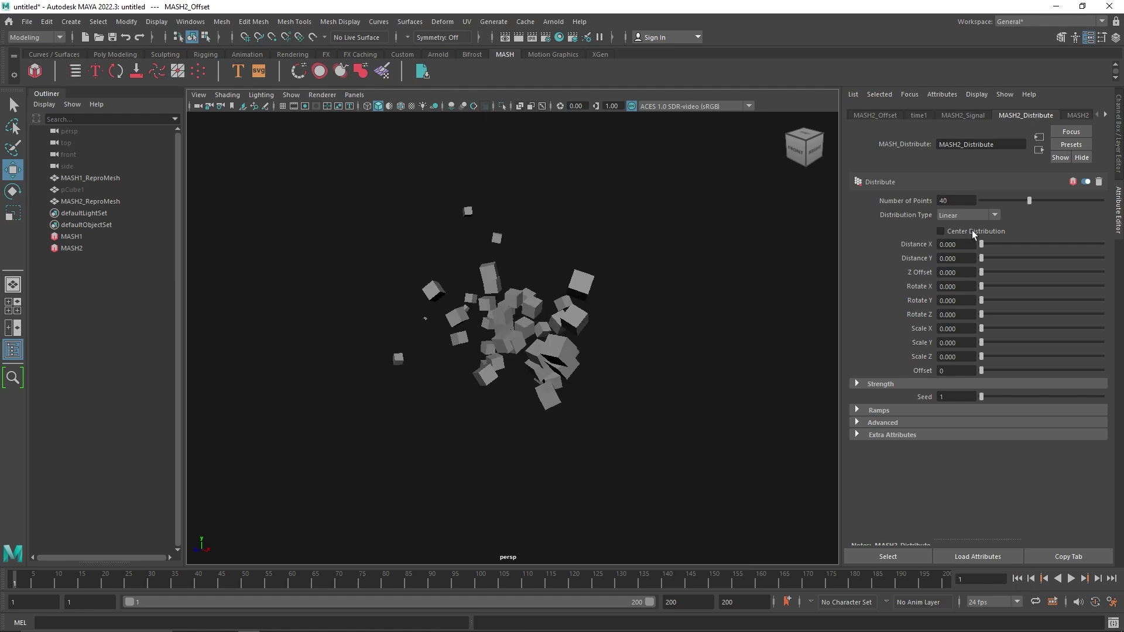
# - Add a Strength node to the cube's MASH network
pyautogui.click(1077, 116)
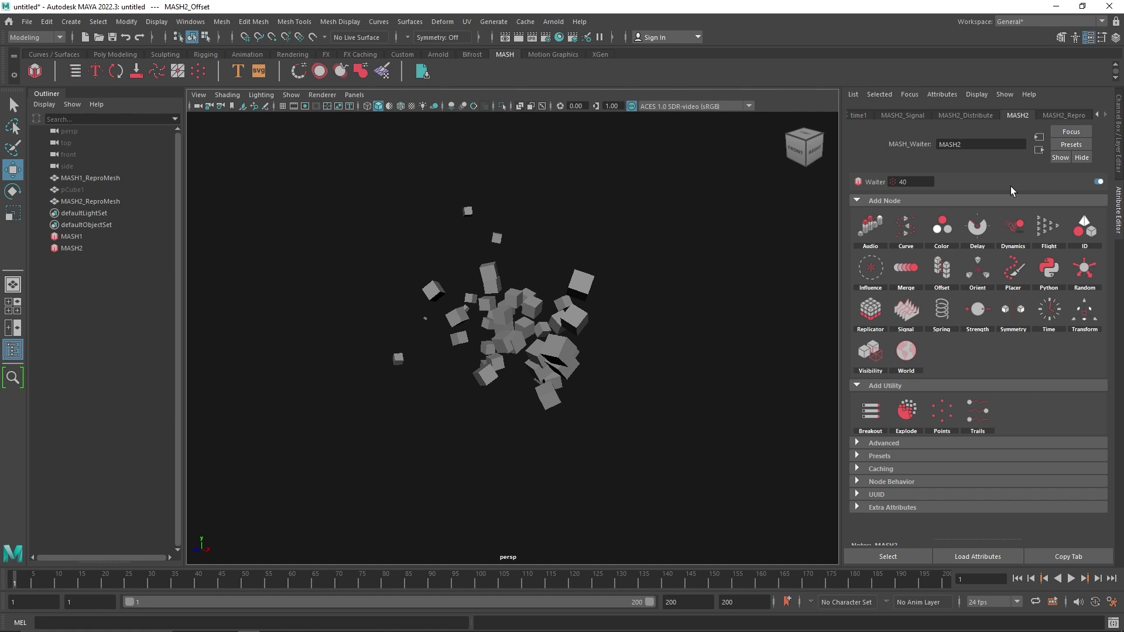
pyautogui.click(978, 310)
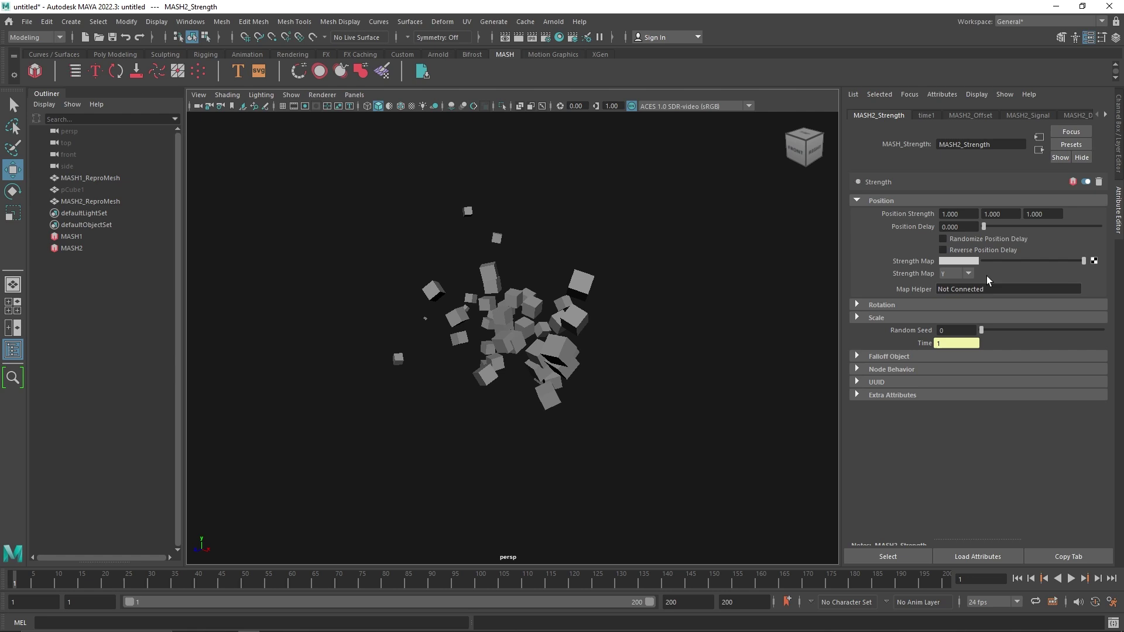
# - Try different Position Strength values on each axis of the Strength node, undoing each change
pyautogui.moveTo(969, 214)
pyautogui.keyDown('ctrl'); pyautogui.mouseDown(button='middle')
pyautogui.moveTo(943, 214)
pyautogui.moveTo(974, 214)
pyautogui.mouseUp(button='middle'); pyautogui.keyUp('ctrl')
pyautogui.keyDown('ctrl'); pyautogui.moveTo(974, 213); pyautogui.dragTo(971, 215); pyautogui.keyUp('ctrl')
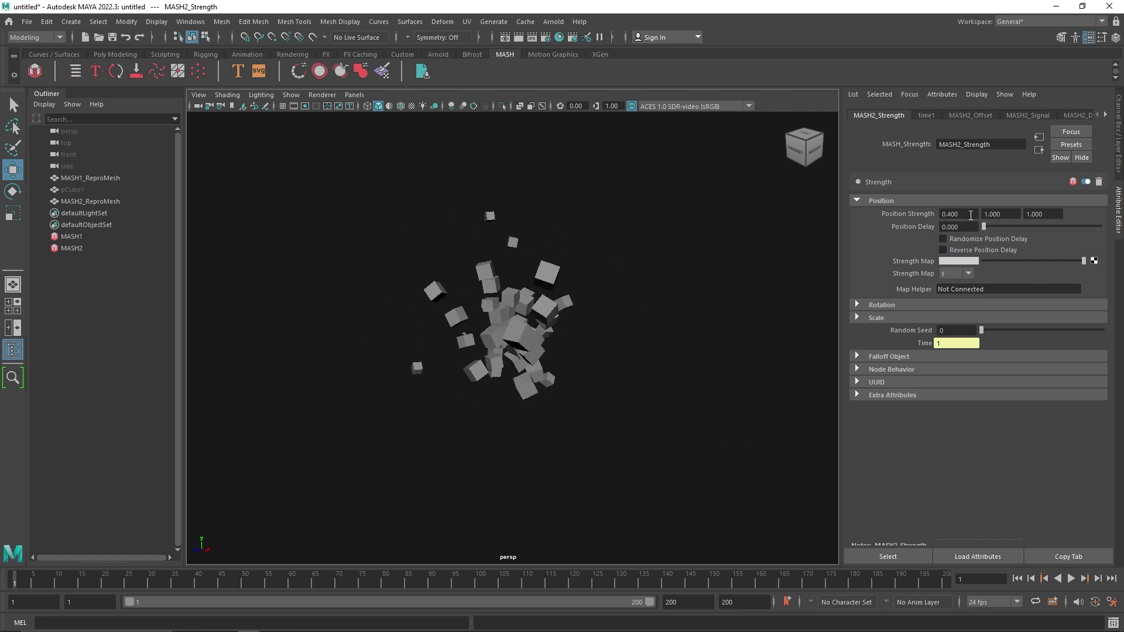
pyautogui.hotkey('ctrl', 'z')
pyautogui.hotkey('ctrl', 'z')
pyautogui.hotkey('ctrl', 'z')
pyautogui.hotkey('ctrl', 'z')
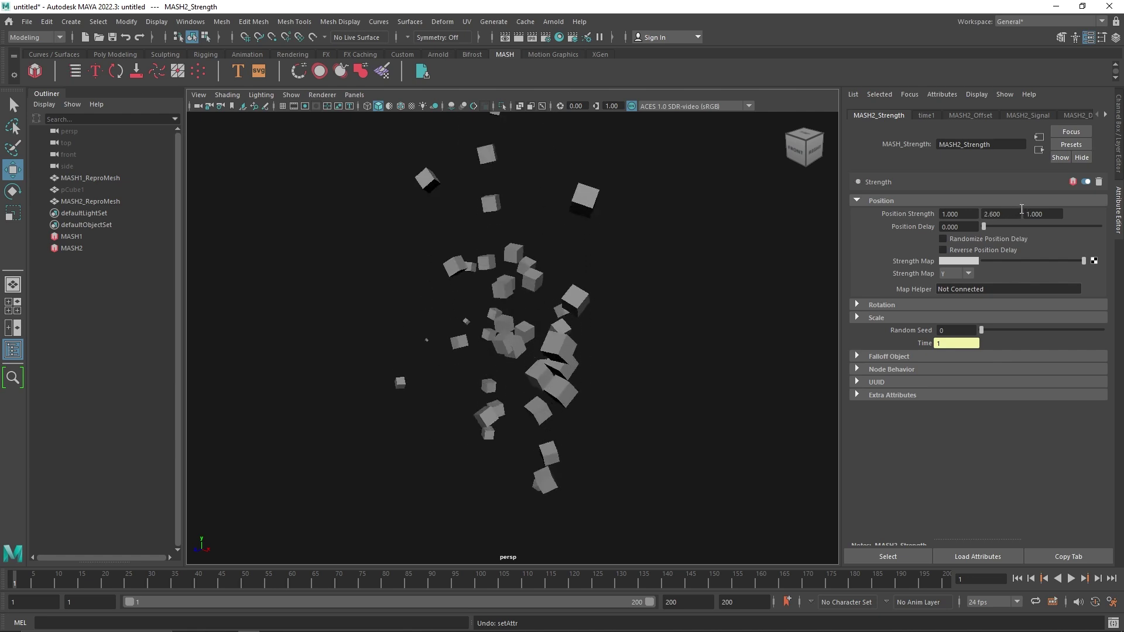
pyautogui.keyDown('ctrl'); pyautogui.moveTo(1045, 212); pyautogui.dragTo(1050, 214); pyautogui.keyUp('ctrl')
pyautogui.hotkey('ctrl', 'z')
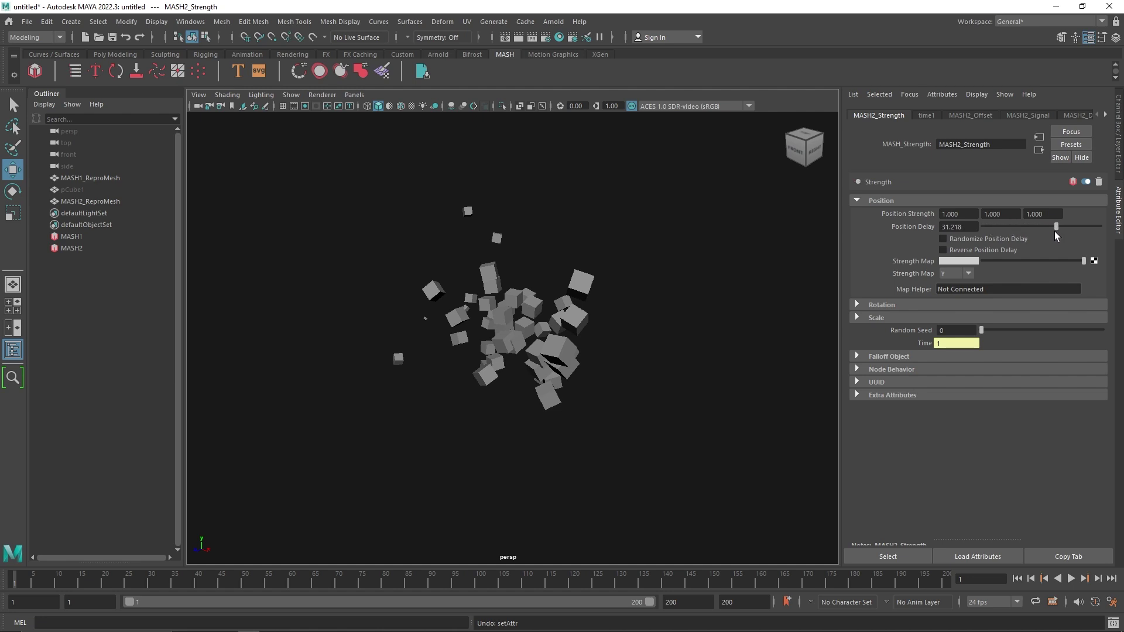
# - During playback, set Position Strength to 2.700, 0.800, 1.000 and Position Delay to 24.619, enabling Randomize and Reverse Position Delay
pyautogui.keyDown('ctrl'); pyautogui.moveTo(1014, 215); pyautogui.dragTo(1045, 296, button='middle'); pyautogui.keyUp('ctrl')
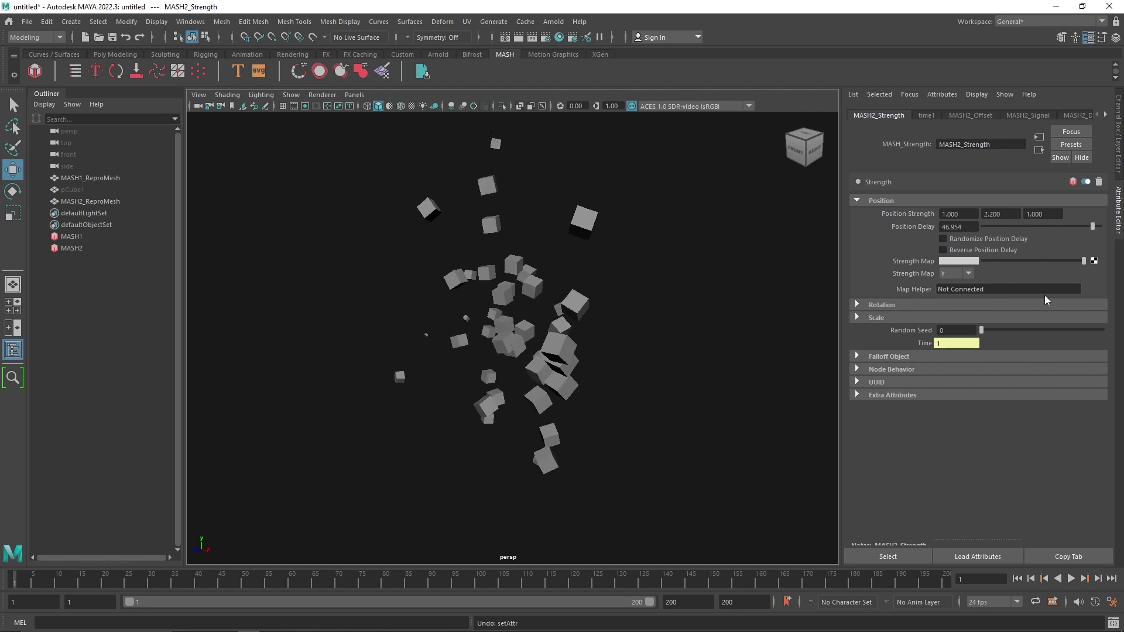
pyautogui.click(1071, 579)
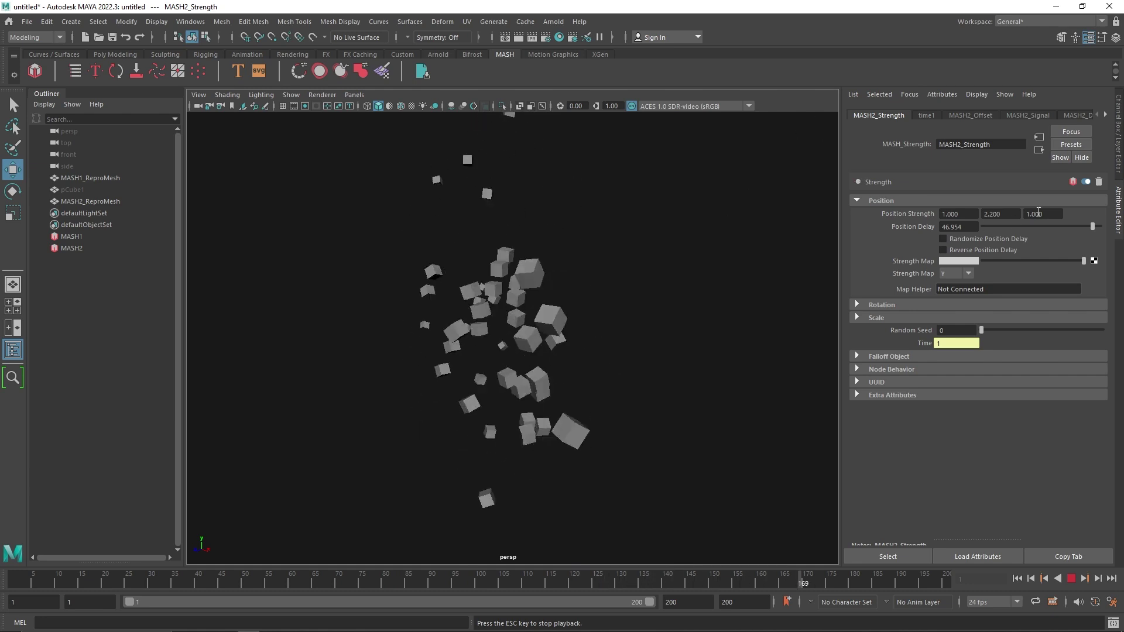
pyautogui.moveTo(1093, 226); pyautogui.dragTo(1106, 270)
pyautogui.click(945, 240)
pyautogui.click(953, 251)
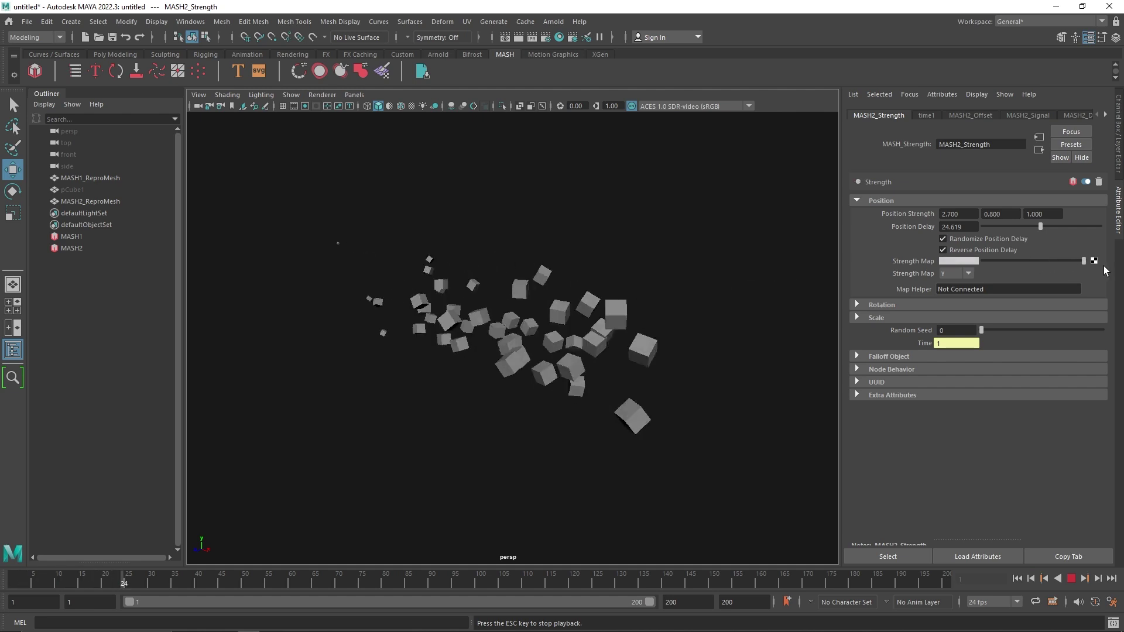
# - Expand the Strength node's Scale and Rotation settings and raise Rotation Delay to 50.000
pyautogui.click(894, 316)
pyautogui.click(899, 304)
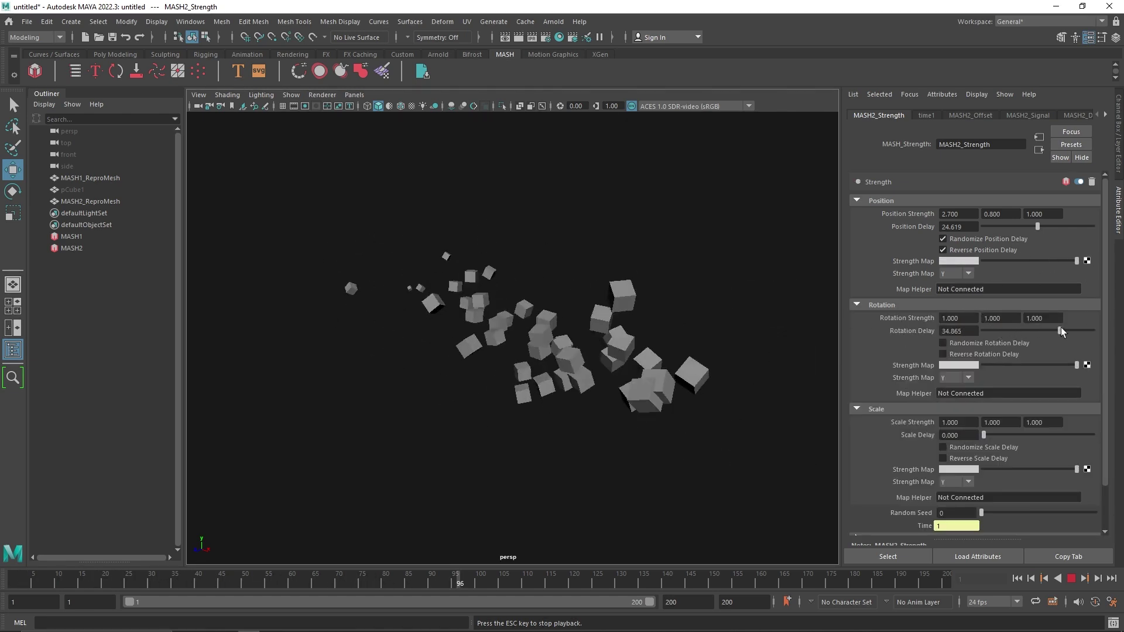
pyautogui.moveTo(1069, 329); pyautogui.dragTo(992, 331)
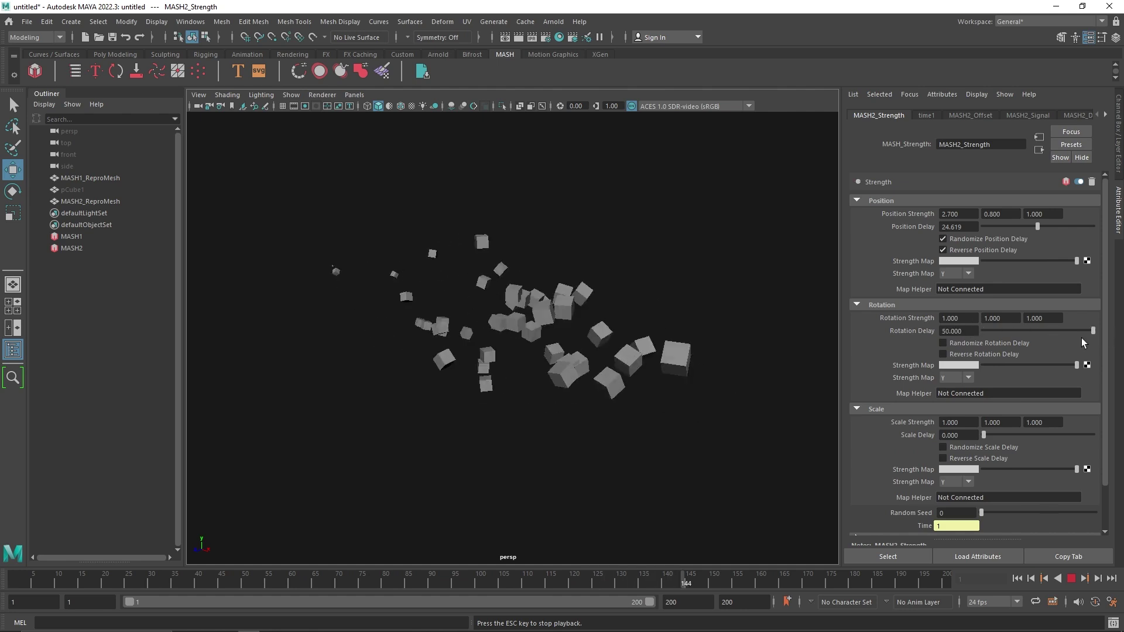
# - Try the Rotation Strength Map at black, restore it to white, and set the Y Rotation Strength to 1.800
pyautogui.moveTo(1076, 365); pyautogui.dragTo(975, 367)
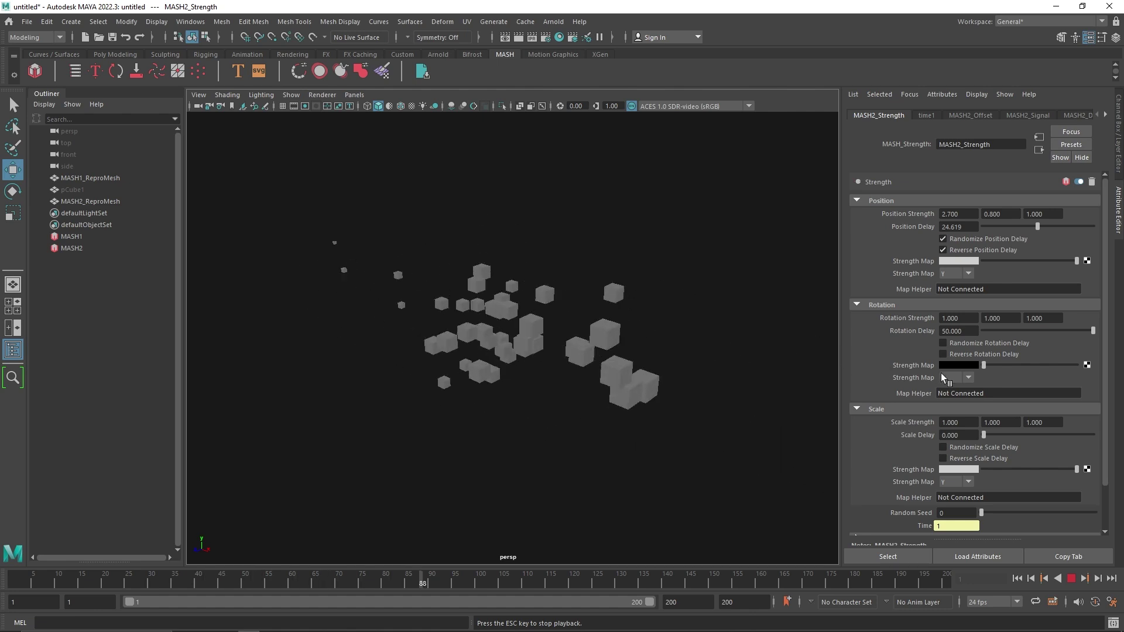
pyautogui.moveTo(1019, 367); pyautogui.dragTo(1099, 370)
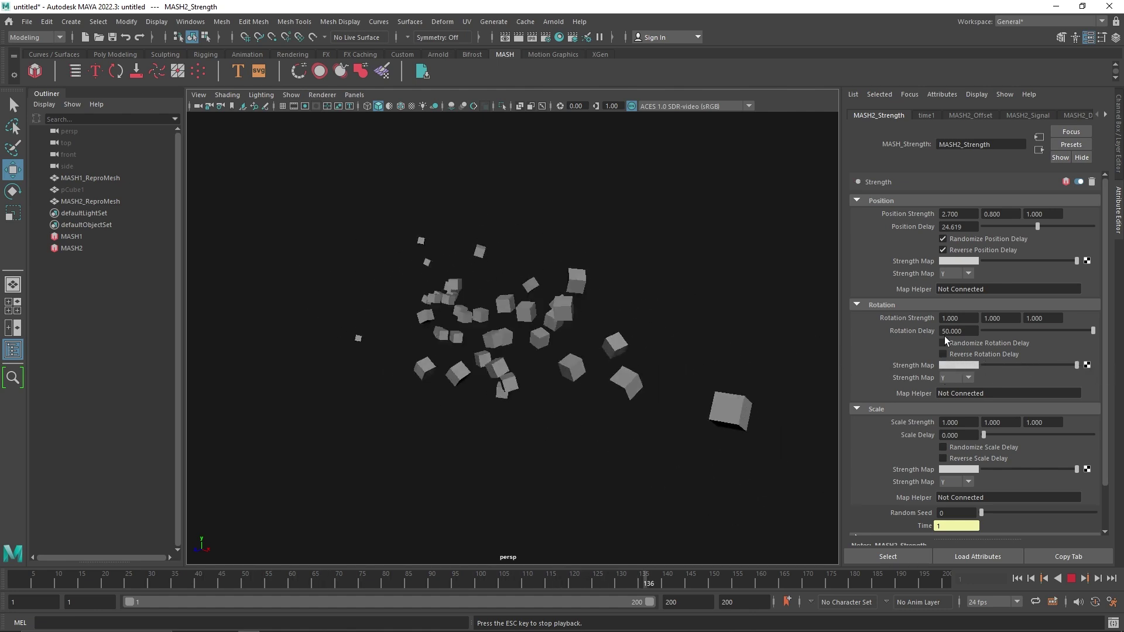
pyautogui.keyDown('ctrl'); pyautogui.moveTo(993, 318); pyautogui.dragTo(943, 316); pyautogui.keyUp('ctrl')
pyautogui.keyDown('ctrl'); pyautogui.moveTo(1022, 314); pyautogui.dragTo(1074, 320); pyautogui.keyUp('ctrl')
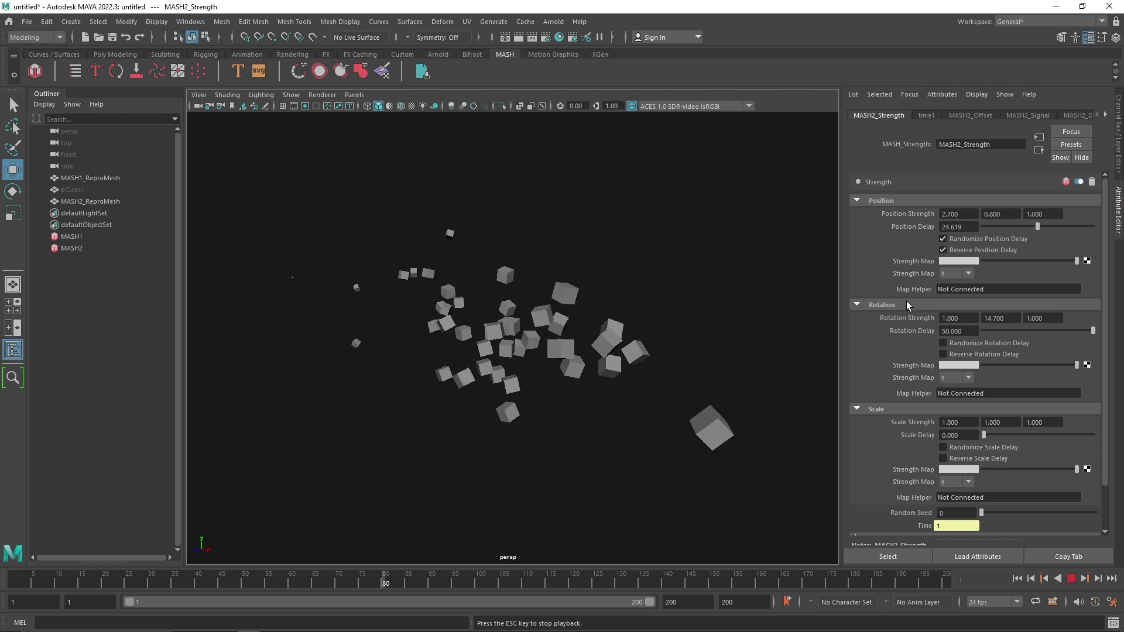
pyautogui.doubleClick(1001, 318)
pyautogui.write('2.6')
pyautogui.press('Return')
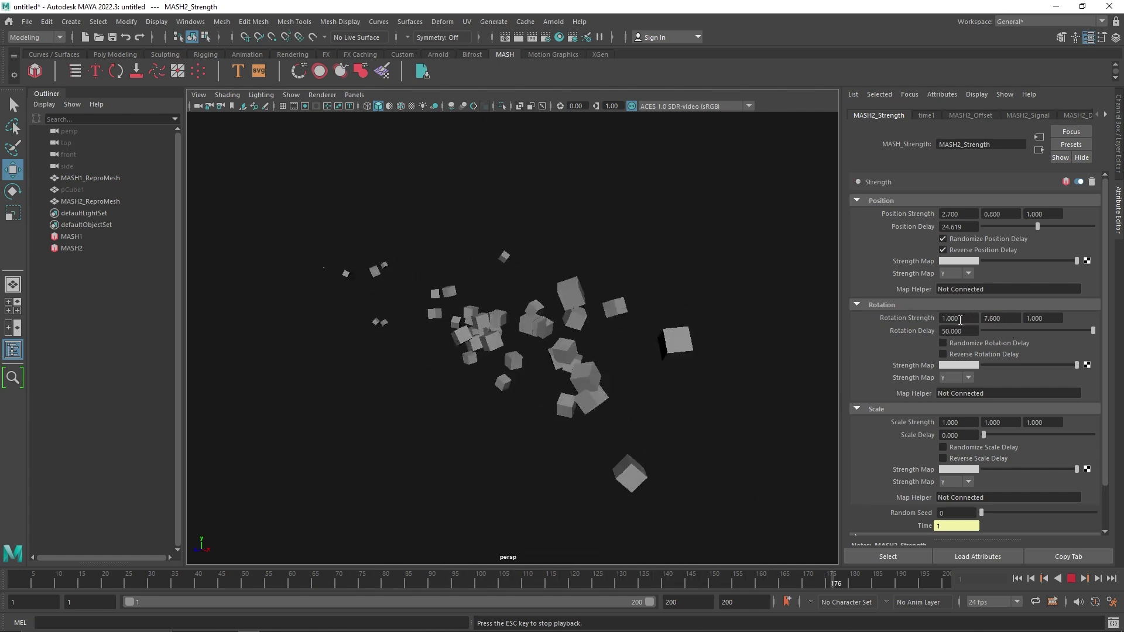
pyautogui.moveTo(937, 321)
pyautogui.keyDown('ctrl'); pyautogui.mouseDown(button='middle')
pyautogui.moveTo(924, 321)
pyautogui.moveTo(936, 319)
pyautogui.mouseUp(button='middle'); pyautogui.keyUp('ctrl')
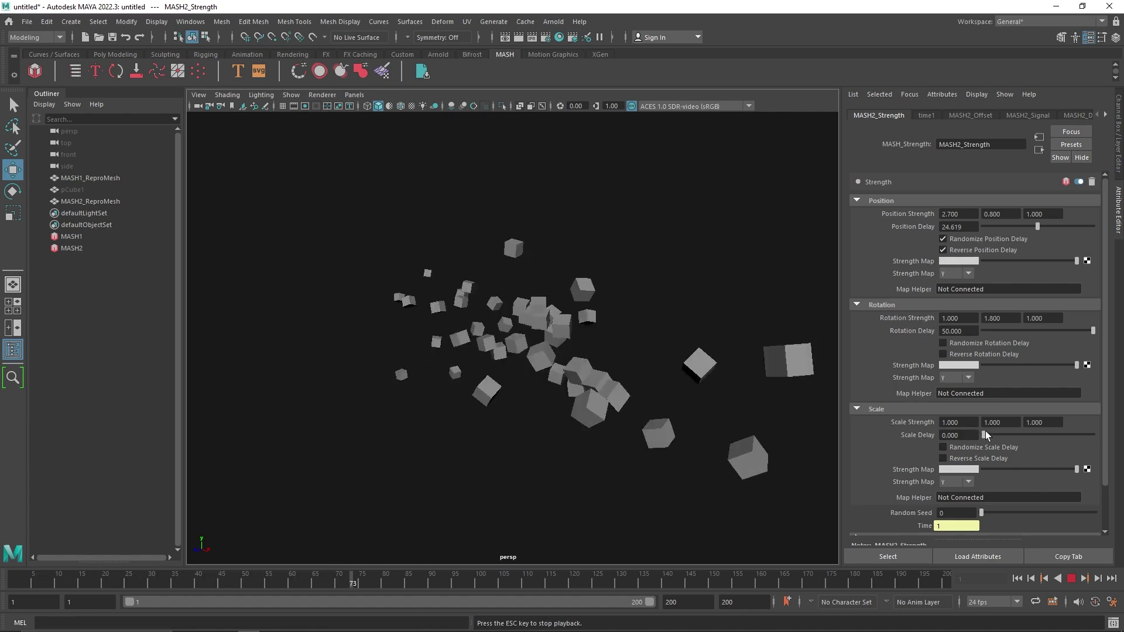
# - Set the Strength node's Scale Delay to 14.324 and the Y Scale Strength to 6.400, keeping the Scale Strength Map white
pyautogui.moveTo(985, 434); pyautogui.dragTo(1015, 437)
pyautogui.keyDown('ctrl'); pyautogui.moveTo(999, 420); pyautogui.dragTo(1018, 421, button='middle'); pyautogui.keyUp('ctrl')
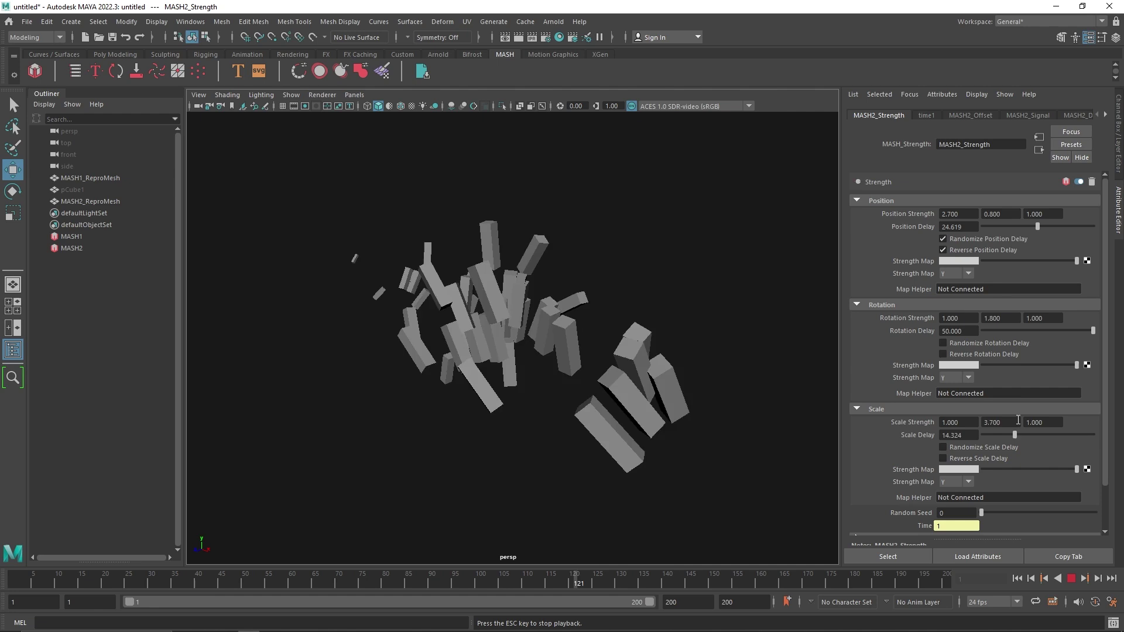
pyautogui.keyDown('ctrl'); pyautogui.moveTo(1008, 422); pyautogui.dragTo(1025, 427); pyautogui.keyUp('ctrl')
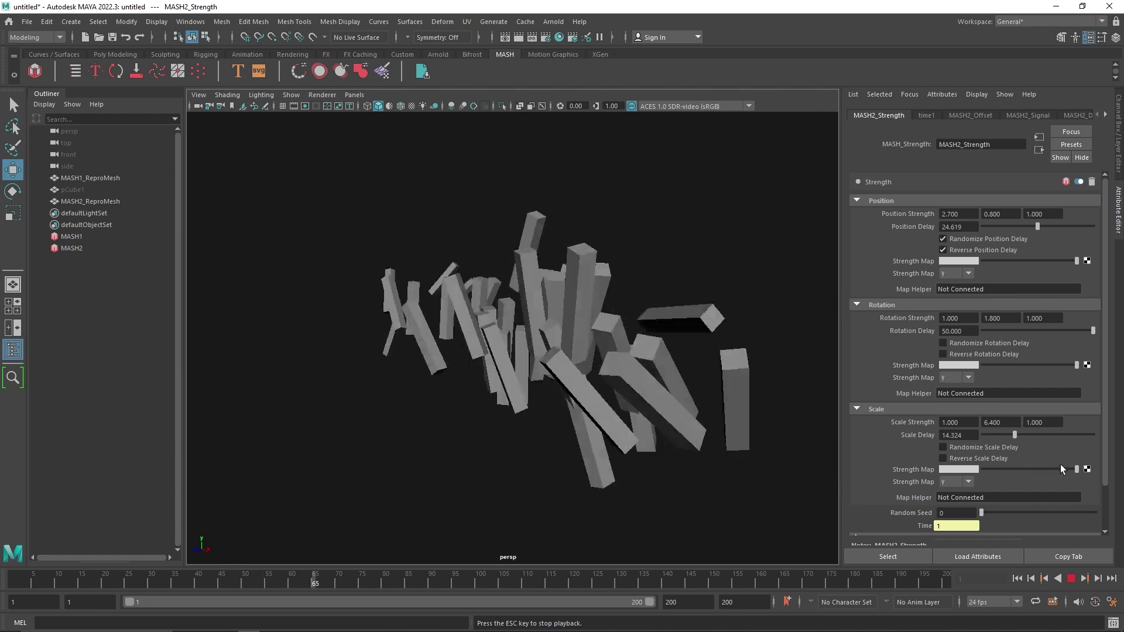
pyautogui.moveTo(1013, 466); pyautogui.dragTo(1077, 470)
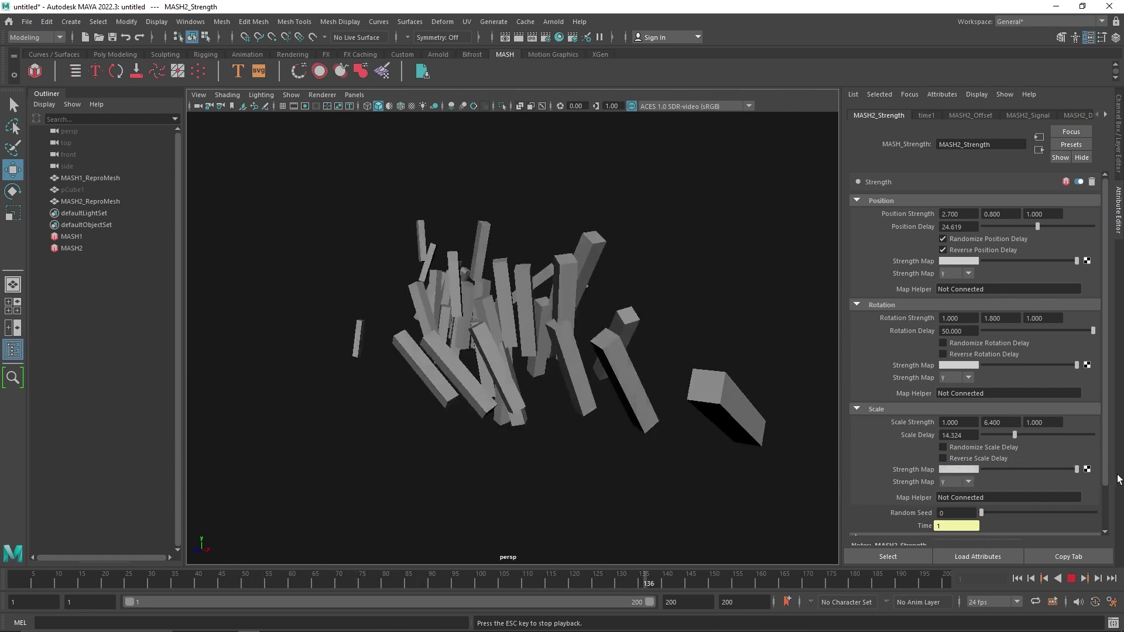
# - Set the Strength node's Scale Strength to 0.600 on X and 0.100 on Z
pyautogui.moveTo(1050, 423)
pyautogui.keyDown('ctrl'); pyautogui.mouseDown(button='middle')
pyautogui.moveTo(1072, 421)
pyautogui.moveTo(1051, 422)
pyautogui.mouseUp(button='middle'); pyautogui.keyUp('ctrl')
pyautogui.doubleClick(1042, 422)
pyautogui.write('0.1')
pyautogui.press('Return')
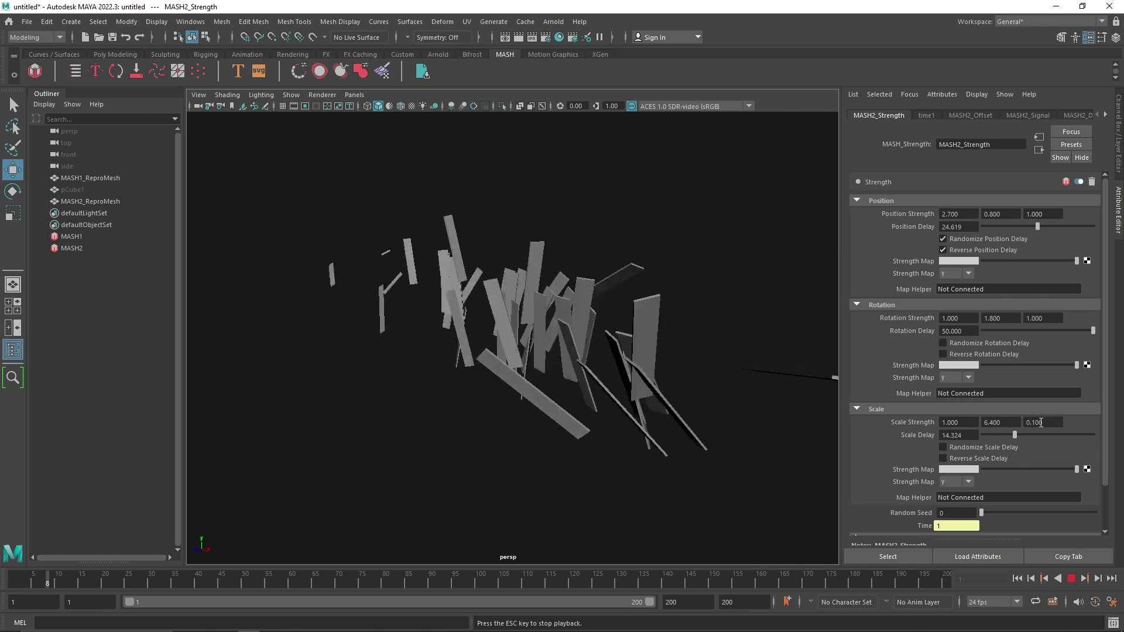
pyautogui.doubleClick(962, 421)
pyautogui.write('0.2')
pyautogui.press('Return')
pyautogui.doubleClick(963, 421)
pyautogui.write('0.6')
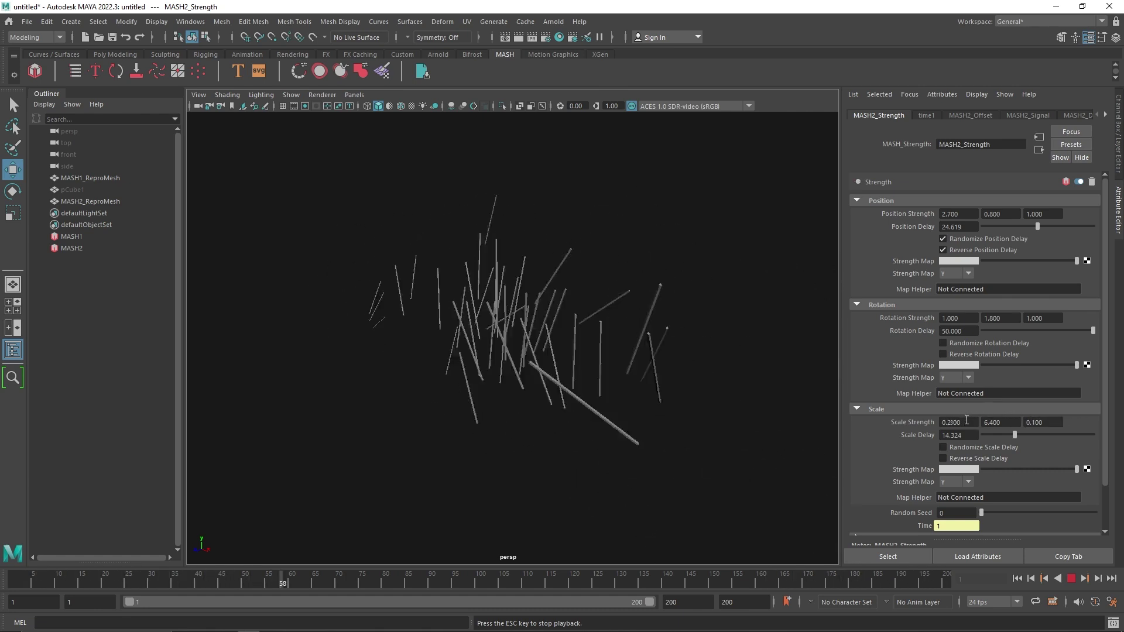
pyautogui.press('Return')
# - Review the settings of the network's Signal and Offset nodes and return to the Strength node
pyautogui.scroll(-2, 942, 448)
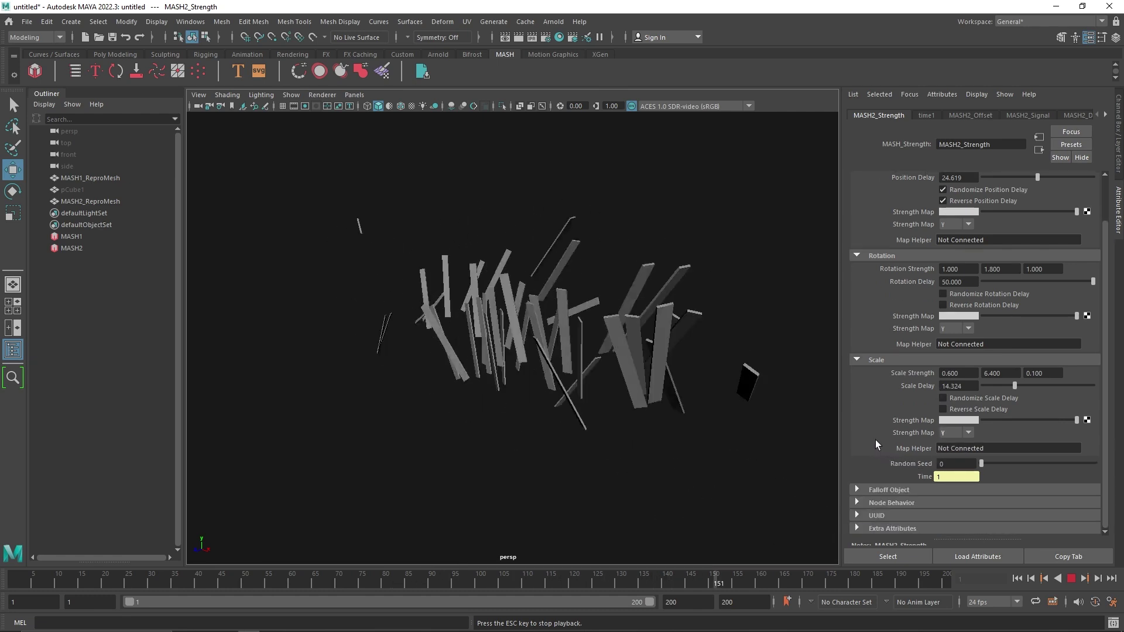
pyautogui.click(1028, 116)
pyautogui.click(965, 114)
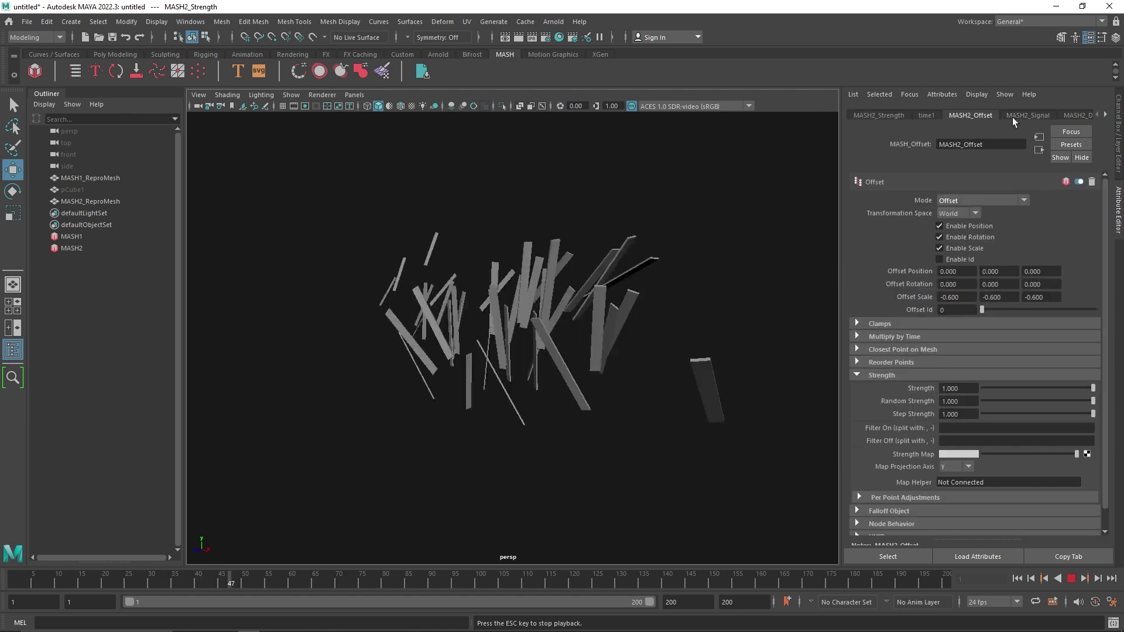
pyautogui.click(894, 115)
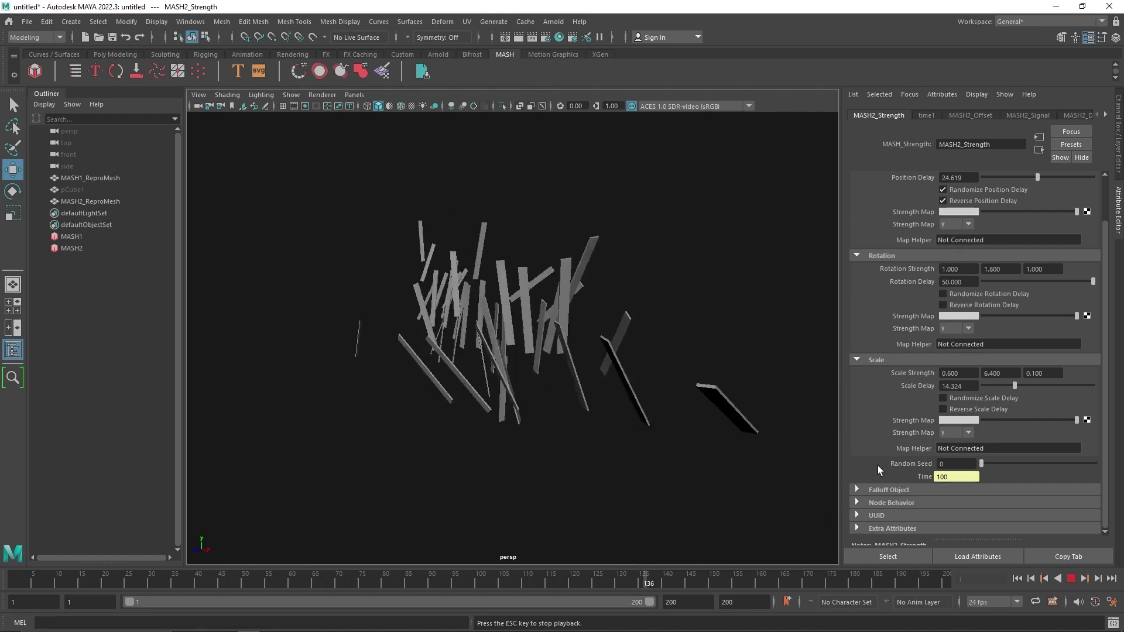
# - Expand the Strength node's Falloff Object settings and set the Random Seed to 17
pyautogui.click(884, 489)
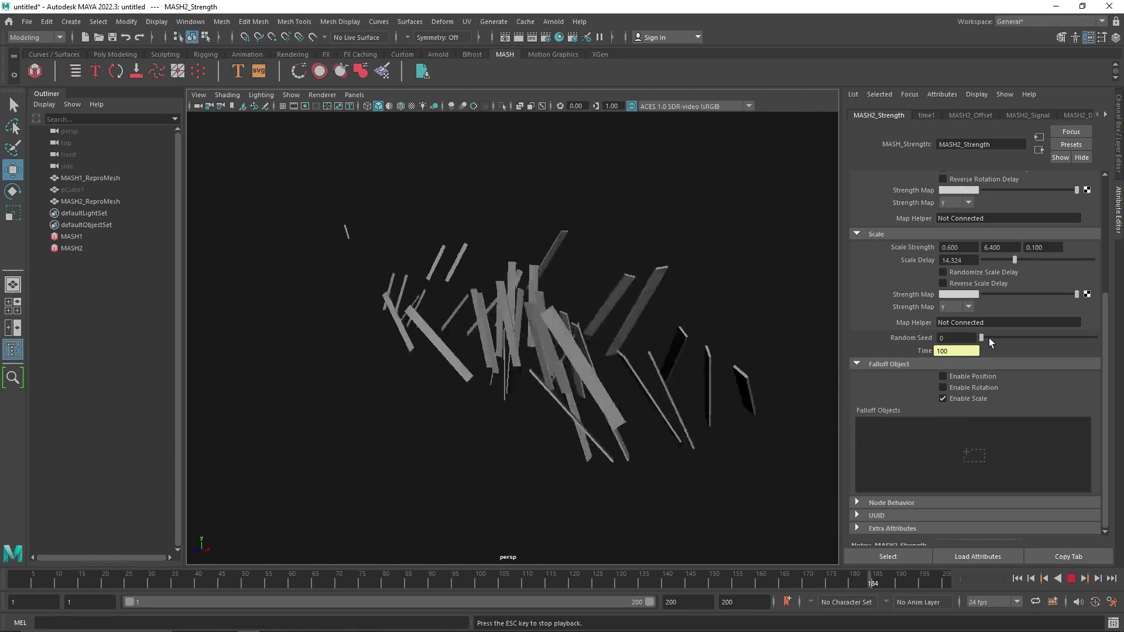
pyautogui.moveTo(990, 339); pyautogui.dragTo(997, 331)
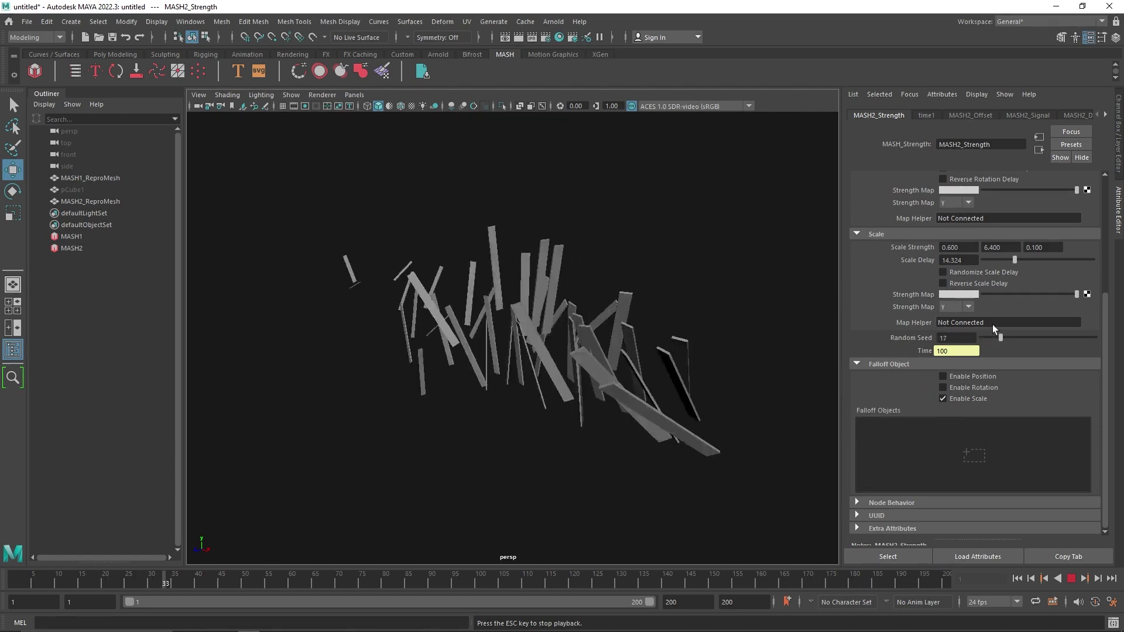
pyautogui.scroll(5, 977, 235)
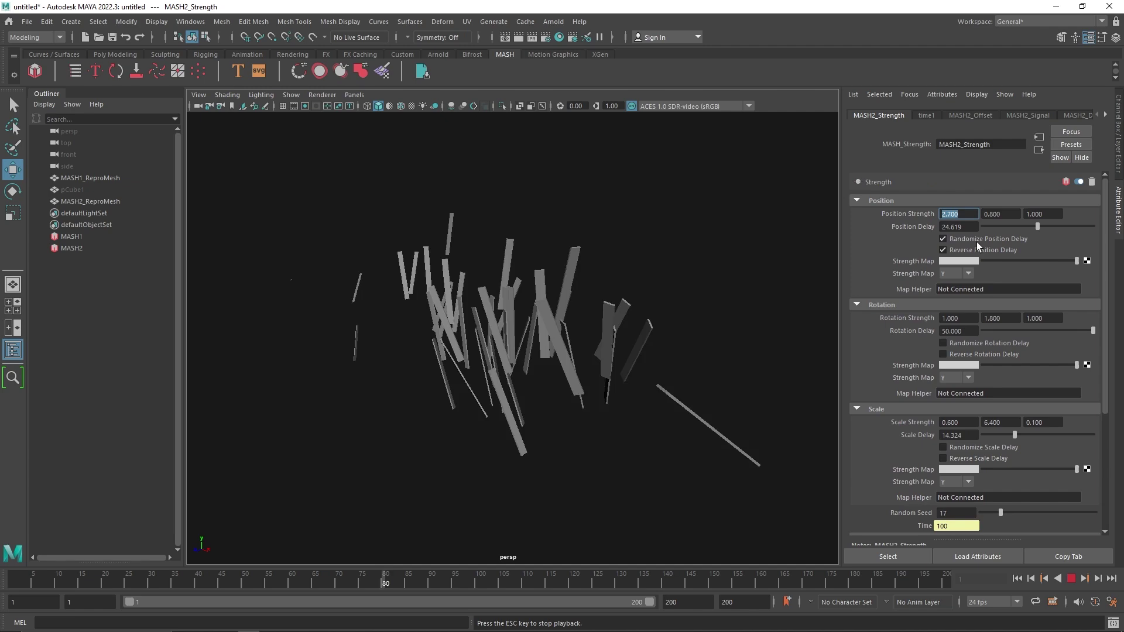
# - Create a falloff object for the Strength node, rewind the stopped animation to frame 1, and show the falloff's settings
pyautogui.scroll(-5, 976, 380)
pyautogui.rightClick(926, 440)
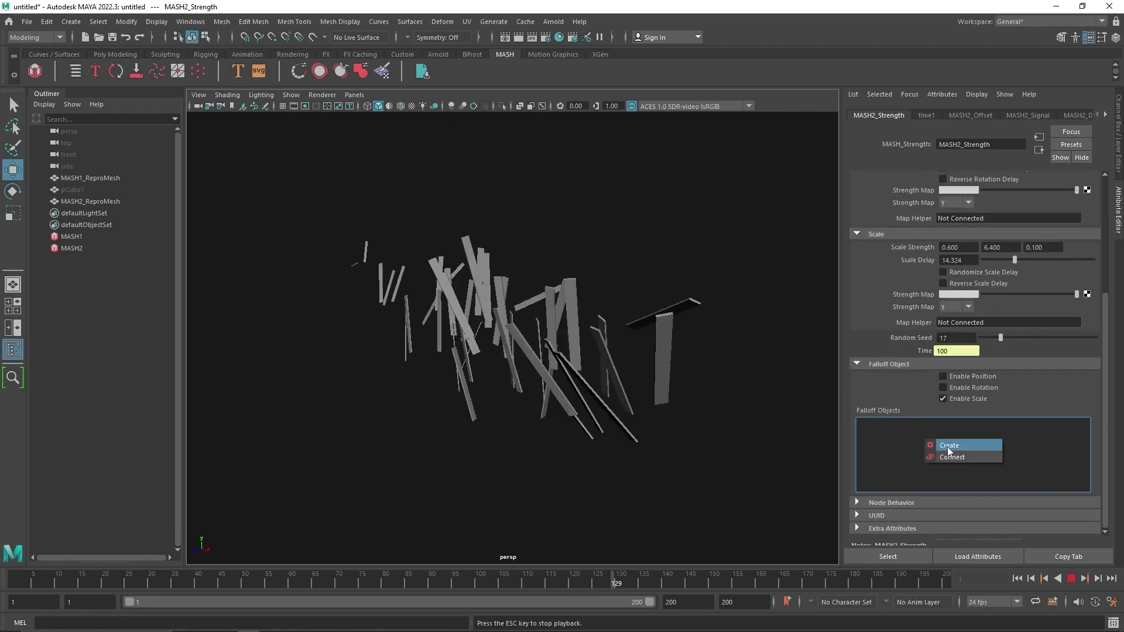
pyautogui.click(949, 446)
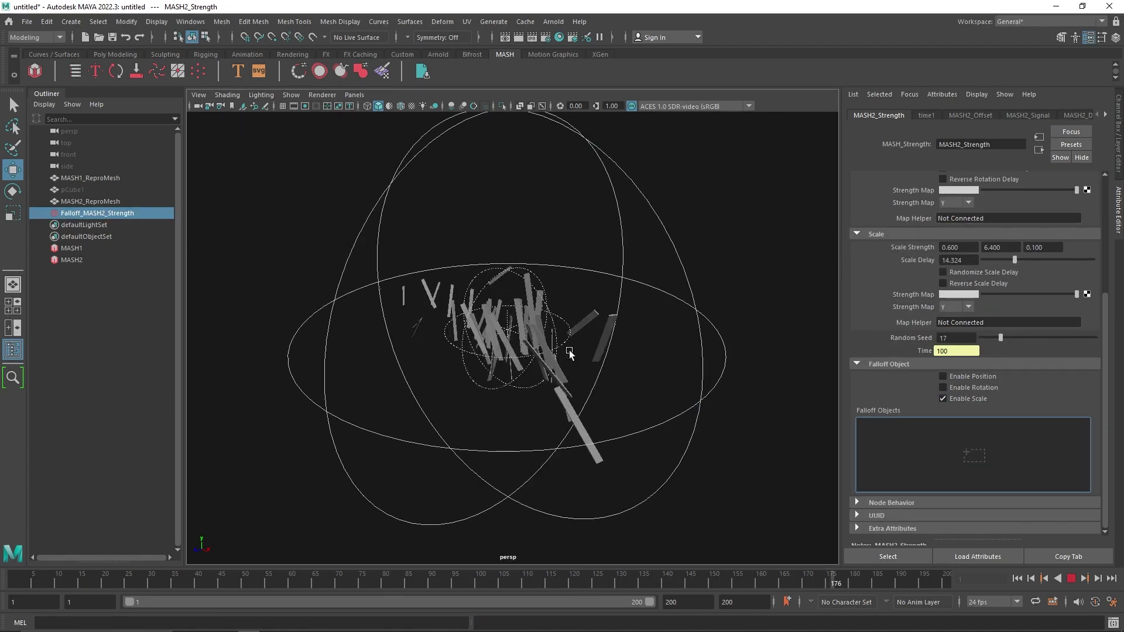
pyautogui.keyDown('alt'); pyautogui.moveTo(570, 354); pyautogui.dragTo(538, 369); pyautogui.keyUp('alt')
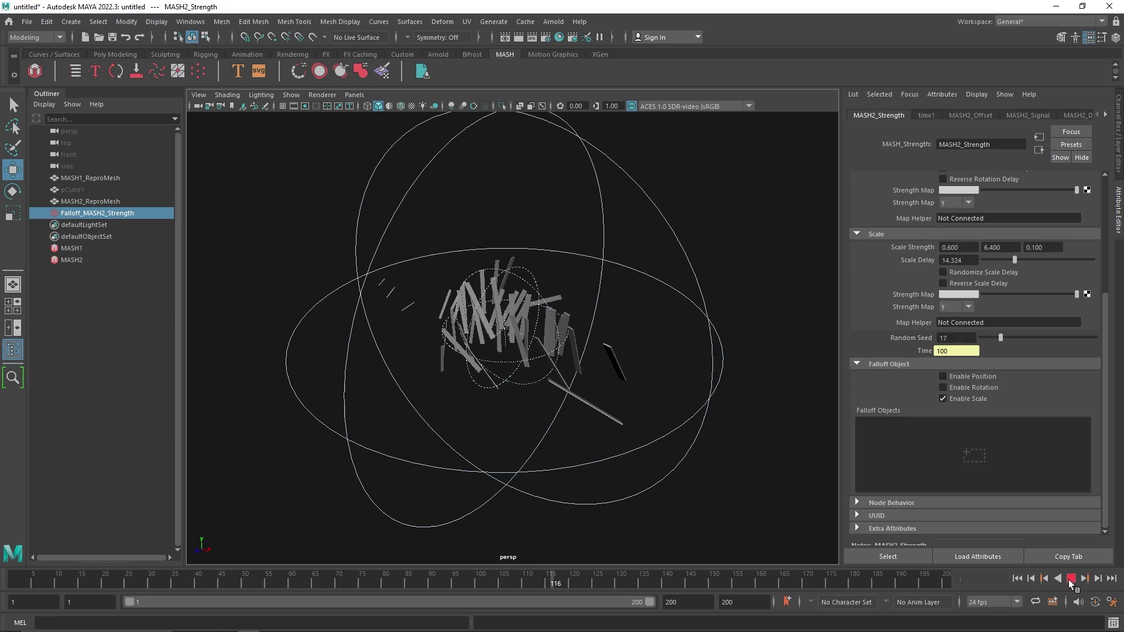
pyautogui.click(1071, 579)
pyautogui.click(1017, 580)
pyautogui.moveTo(553, 346); pyautogui.dragTo(589, 359)
pyautogui.click(901, 431)
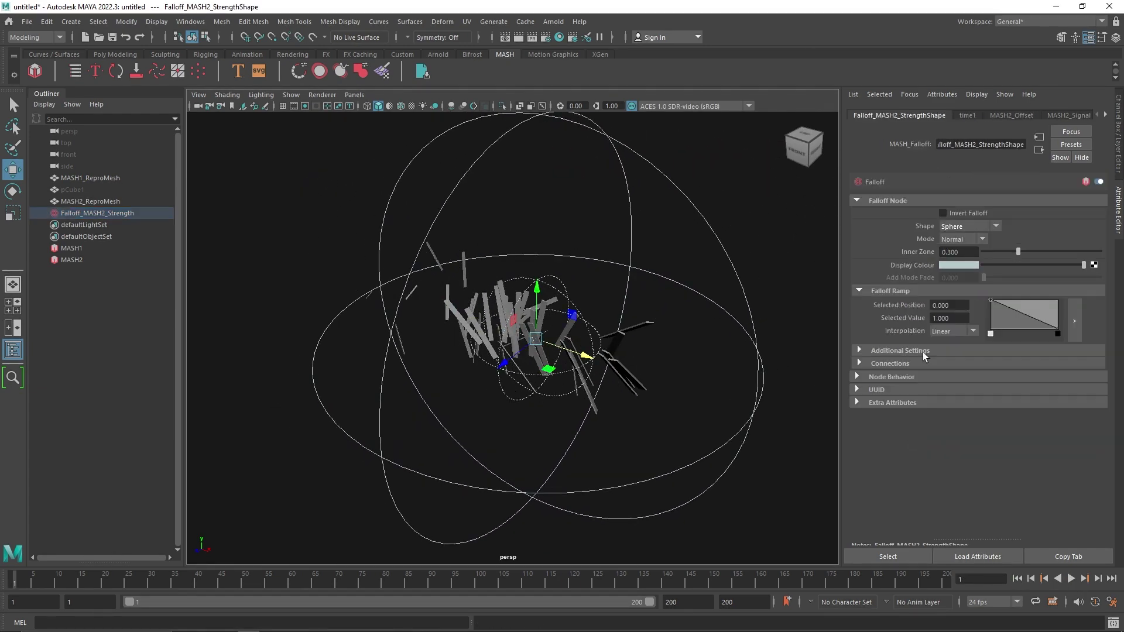
# - Set the falloff's Inner Zone to 0.477 and change its Shape to Cube
pyautogui.moveTo(1013, 252); pyautogui.dragTo(1041, 251)
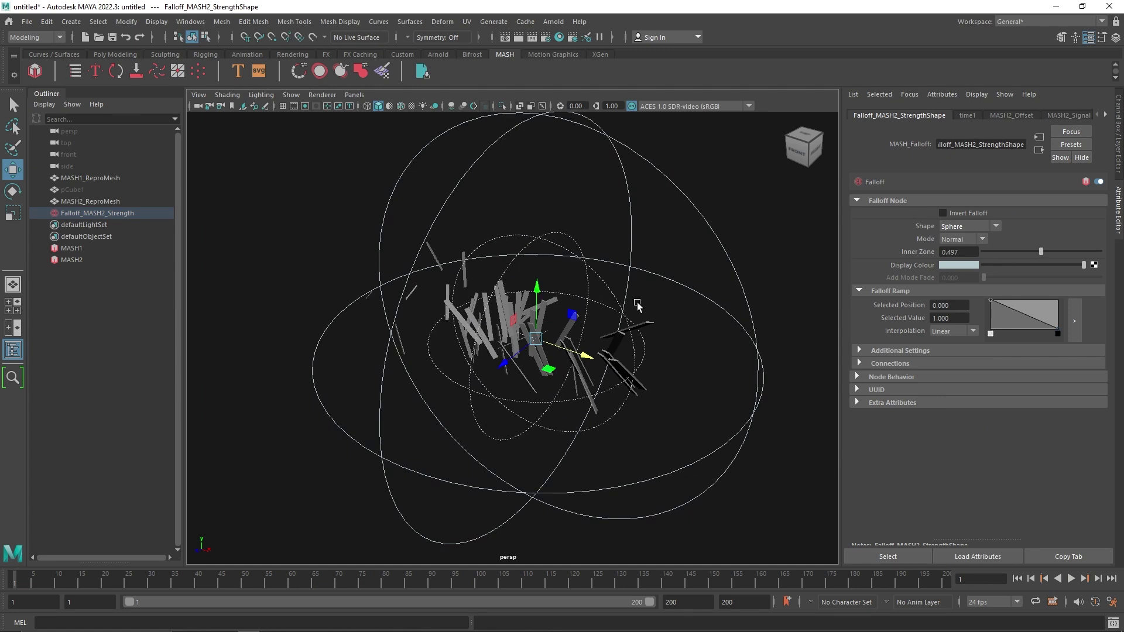
pyautogui.press('t')
pyautogui.press('r')
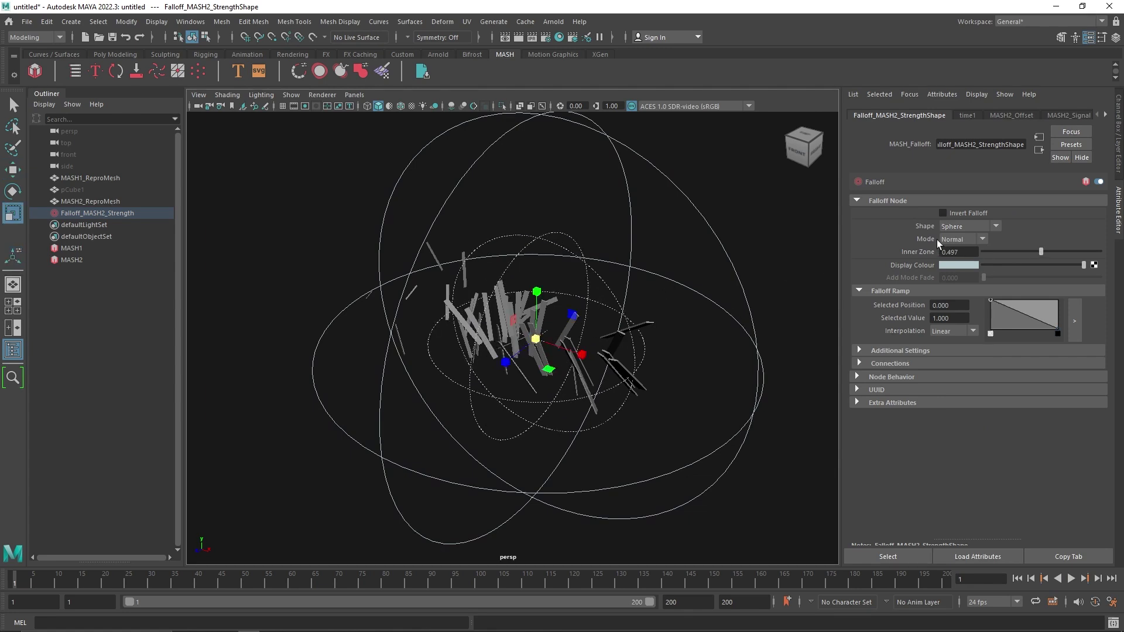
pyautogui.moveTo(1042, 252); pyautogui.dragTo(1039, 252)
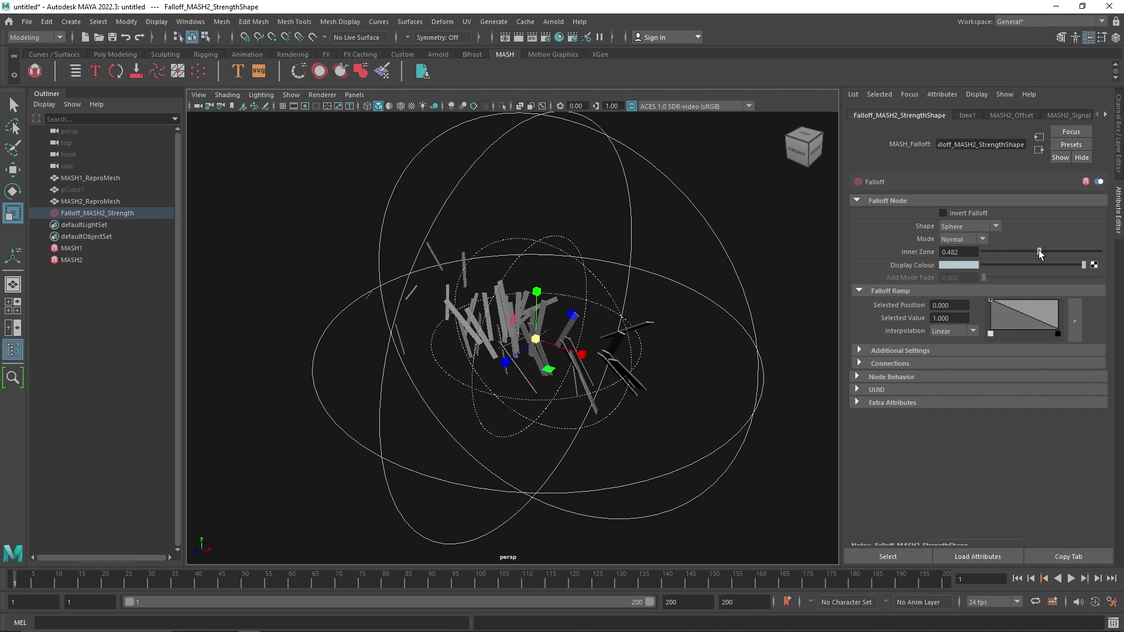
pyautogui.click(973, 227)
pyautogui.click(969, 250)
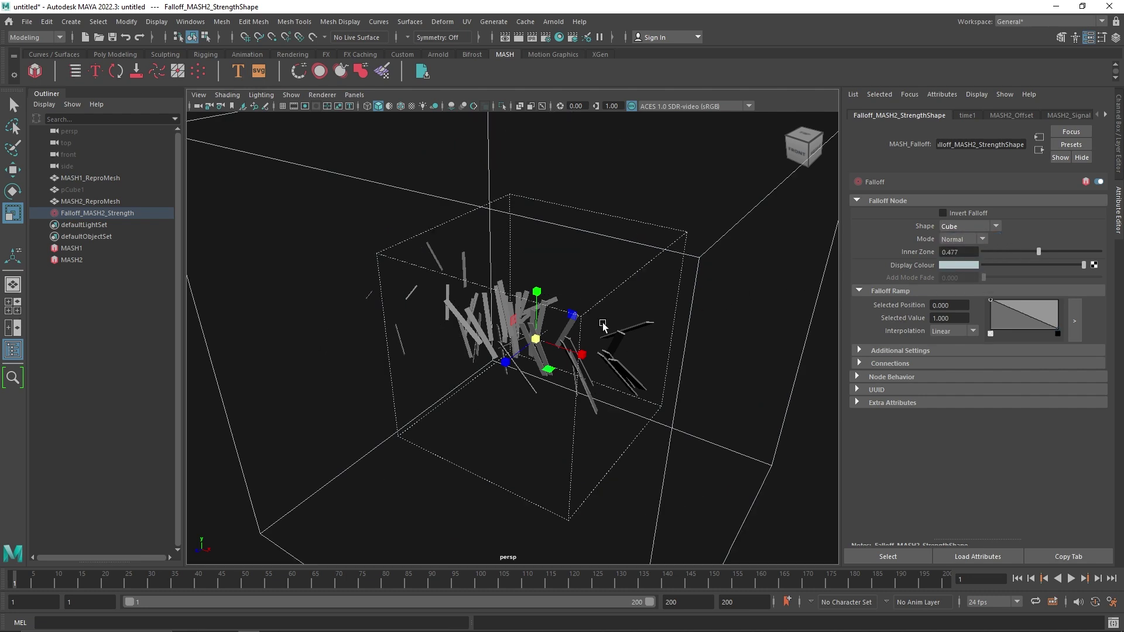
# - Scale down the cube falloff and move it along X, and enable Invert Falloff while the animation plays
pyautogui.keyDown('alt'); pyautogui.moveTo(506, 365); pyautogui.dragTo(733, 388); pyautogui.keyUp('alt')
pyautogui.press('w')
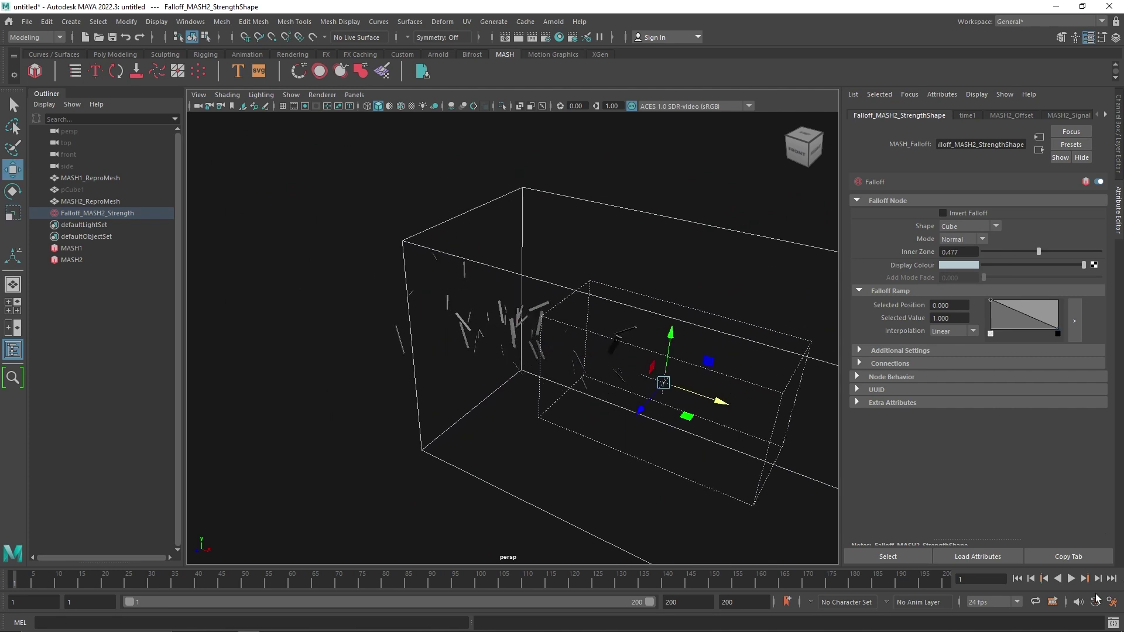
pyautogui.click(1072, 580)
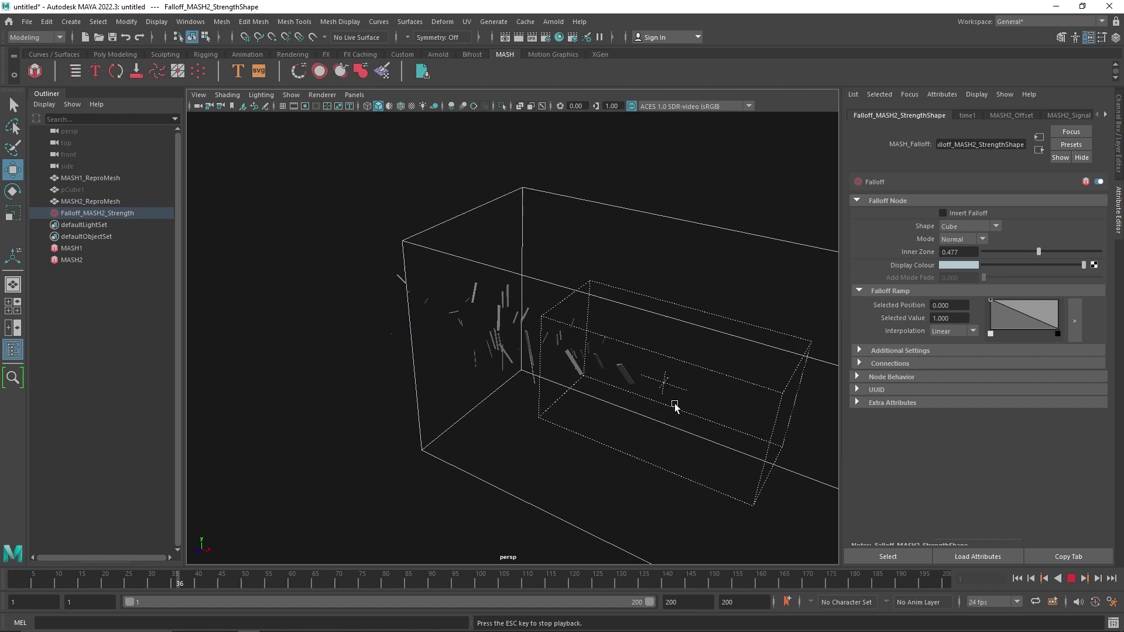
pyautogui.keyDown('alt'); pyautogui.moveTo(672, 402); pyautogui.dragTo(705, 385); pyautogui.keyUp('alt')
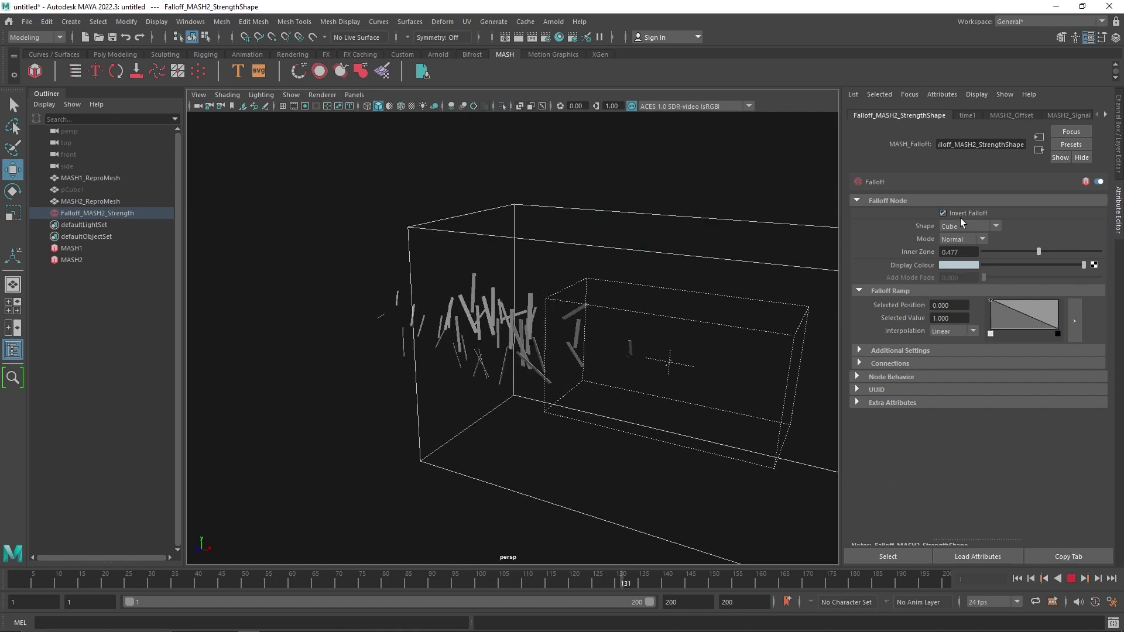
pyautogui.press('Escape')
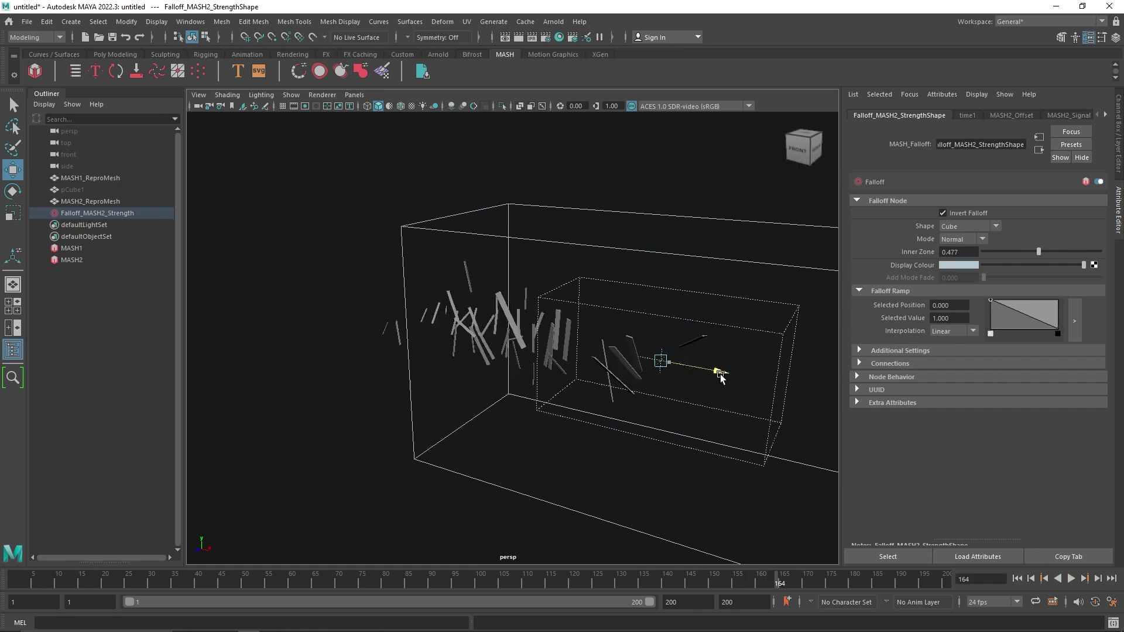
# - Move the falloff back to the centre of the objects, narrow it along X, and play the animation to check the effect
pyautogui.keyDown('alt'); pyautogui.moveTo(721, 377); pyautogui.dragTo(504, 346); pyautogui.keyUp('alt')
pyautogui.press('r')
pyautogui.press('w')
pyautogui.click(1064, 578)
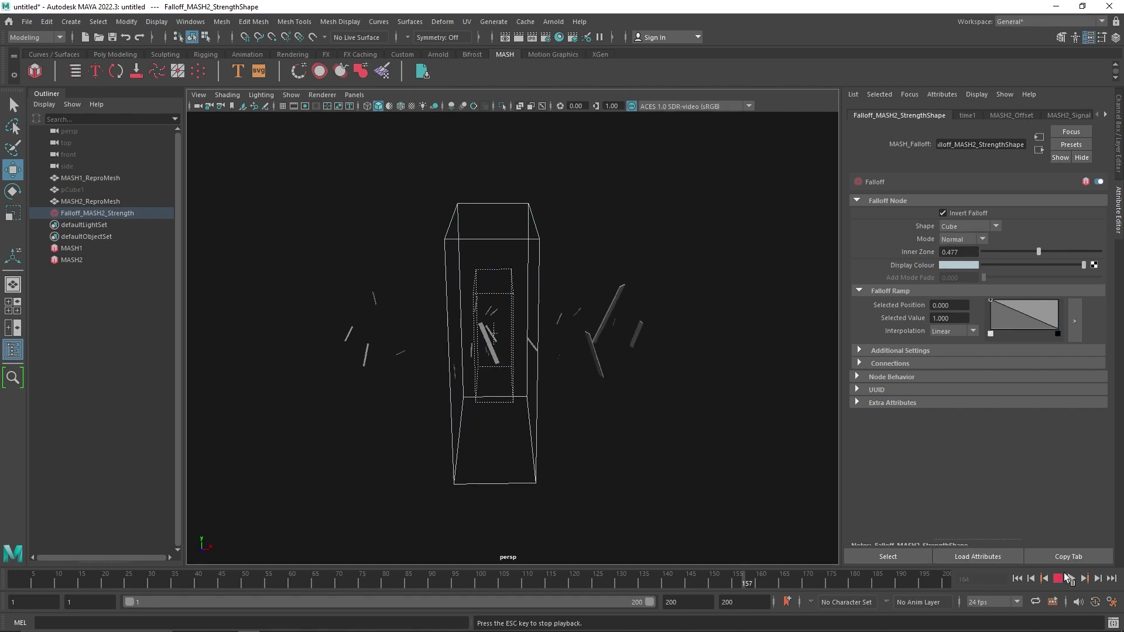
pyautogui.keyDown('alt'); pyautogui.moveTo(605, 376); pyautogui.dragTo(579, 372); pyautogui.keyUp('alt')
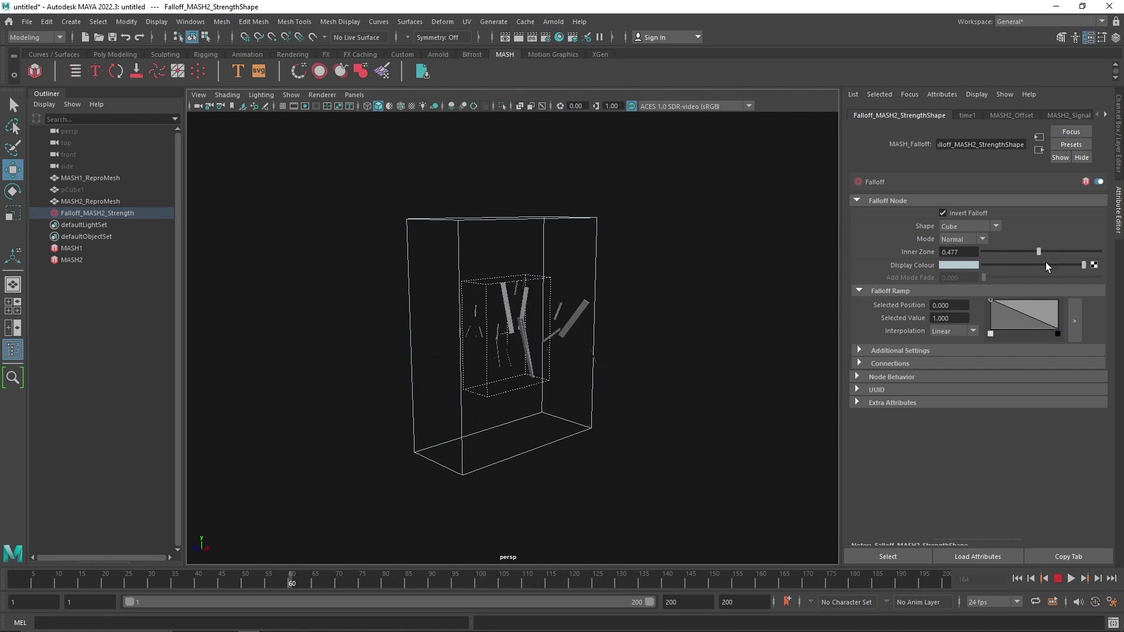
# - Try the falloff's Inner Zone at 1.000 during playback, stop the animation, and set Inner Zone to 0.954
pyautogui.moveTo(1039, 252); pyautogui.dragTo(1102, 252)
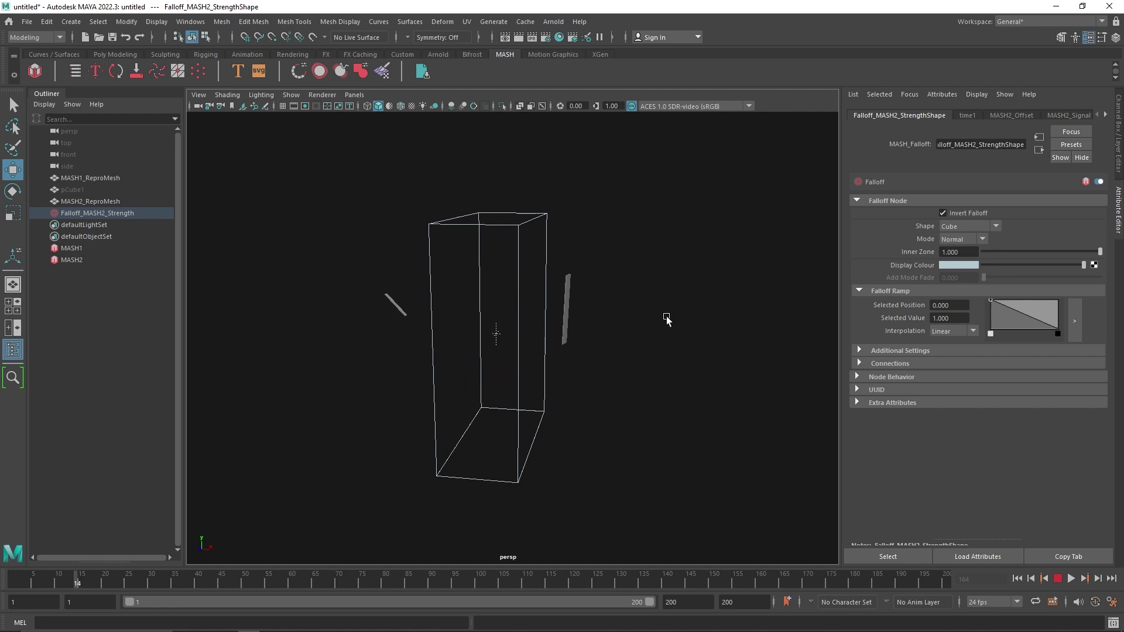
pyautogui.press('r')
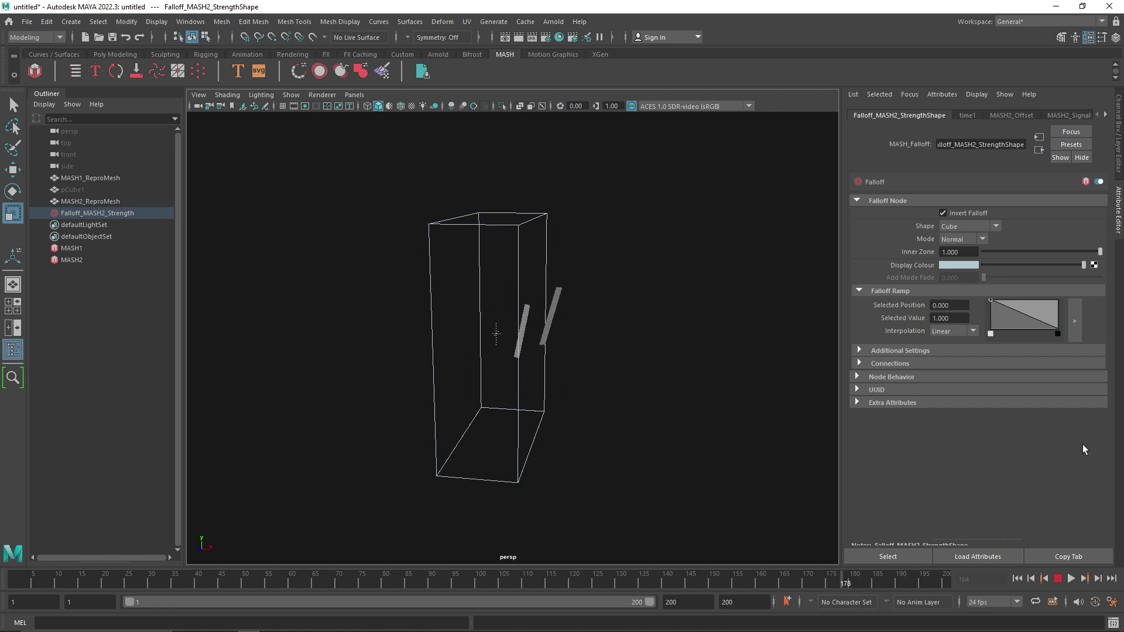
pyautogui.click(1058, 579)
pyautogui.moveTo(1100, 252); pyautogui.dragTo(1093, 250)
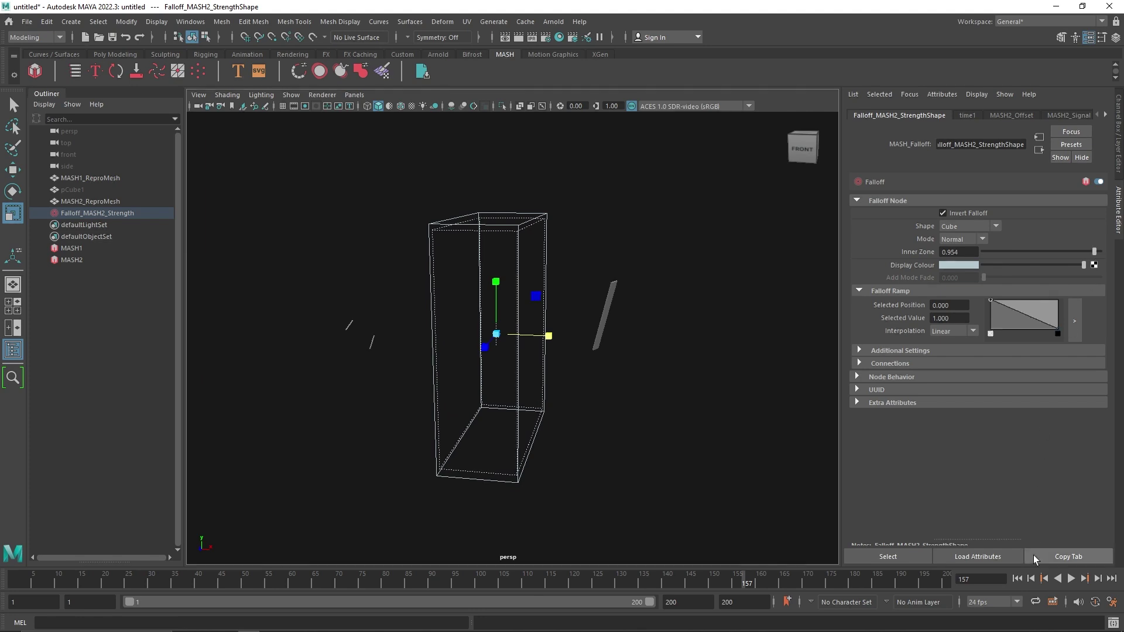
# - Widen the cube falloff along X at frame 1, play the animation to test it, and rewind to the start
pyautogui.click(1017, 577)
pyautogui.moveTo(560, 332); pyautogui.dragTo(617, 343)
pyautogui.click(1071, 578)
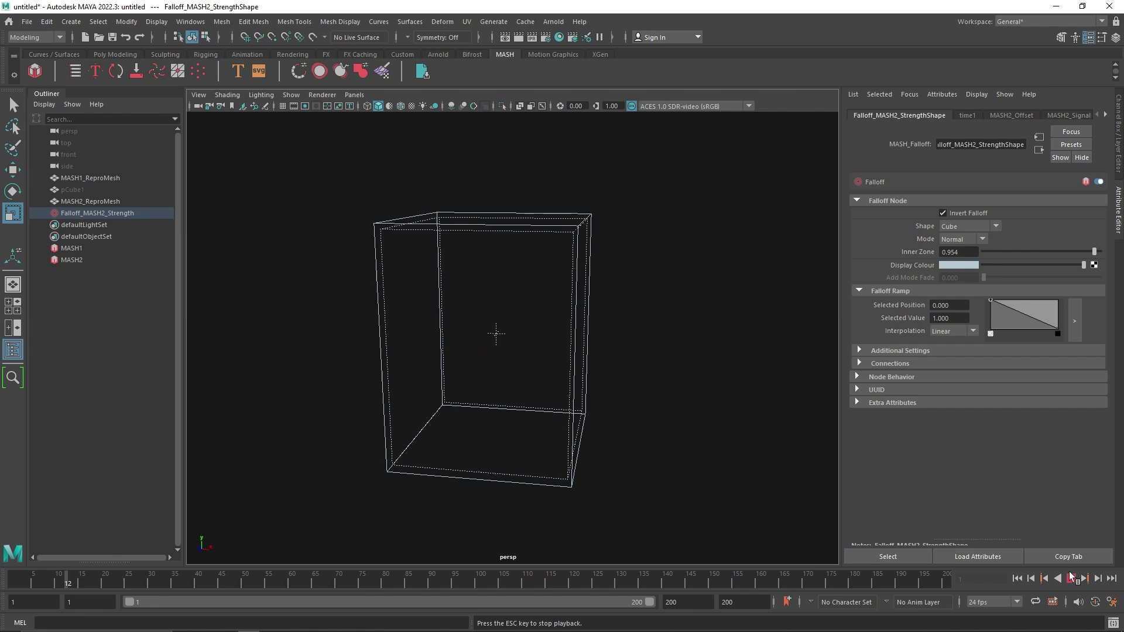
pyautogui.click(1081, 578)
pyautogui.click(1017, 578)
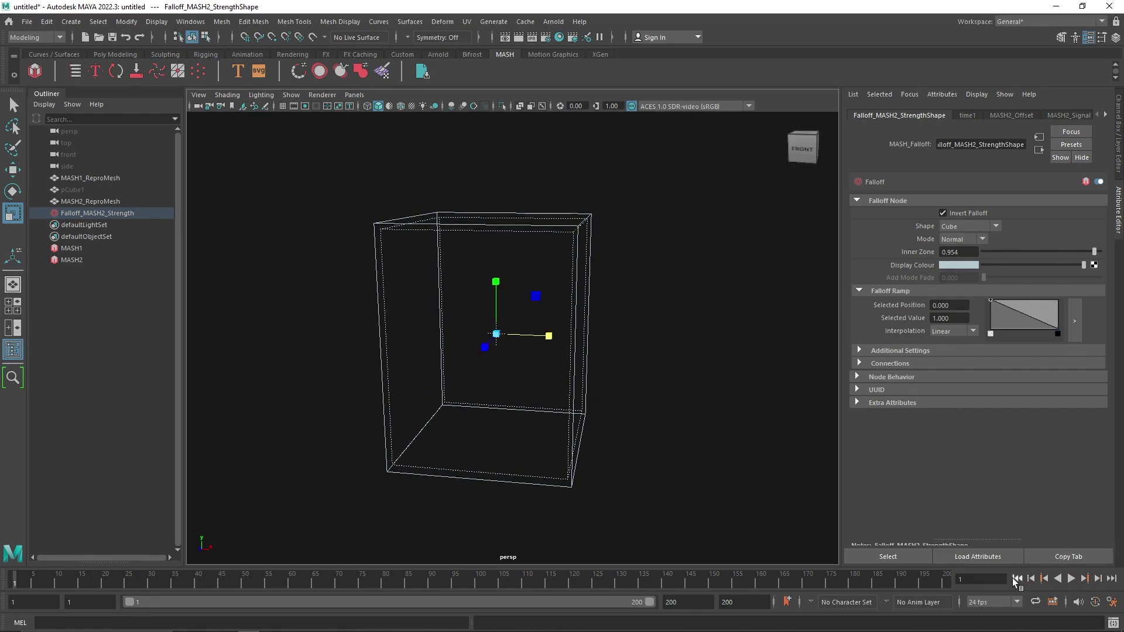
# - Play the animation, turn off Invert Falloff, set the falloff's Inner Zone to 1.000, and stop playback
pyautogui.click(1071, 579)
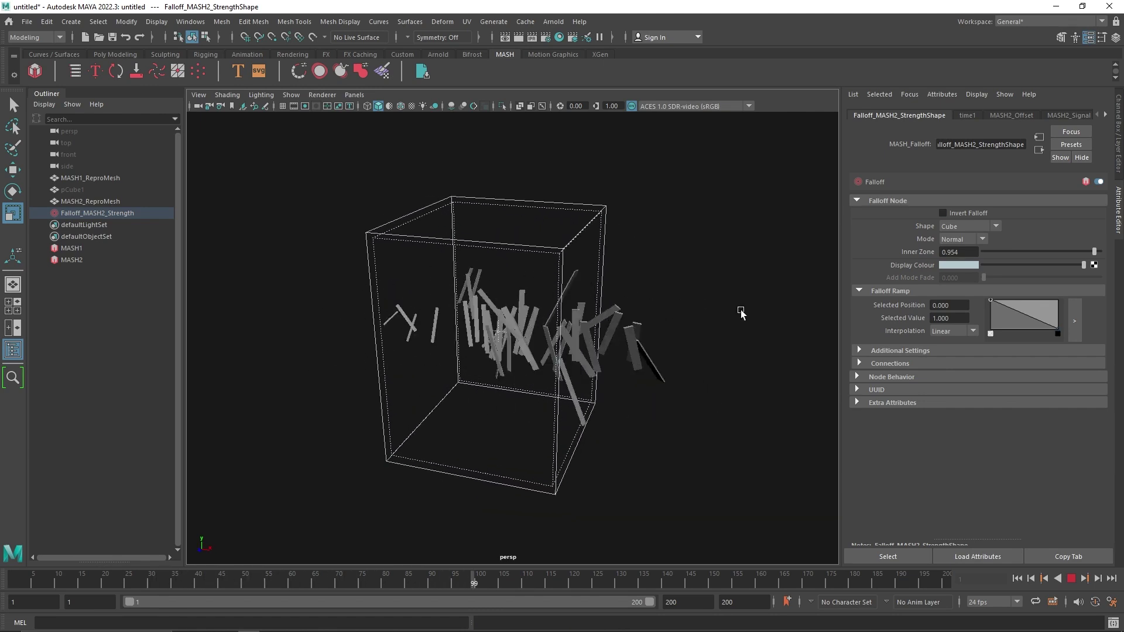
pyautogui.moveTo(1094, 252); pyautogui.dragTo(1102, 252)
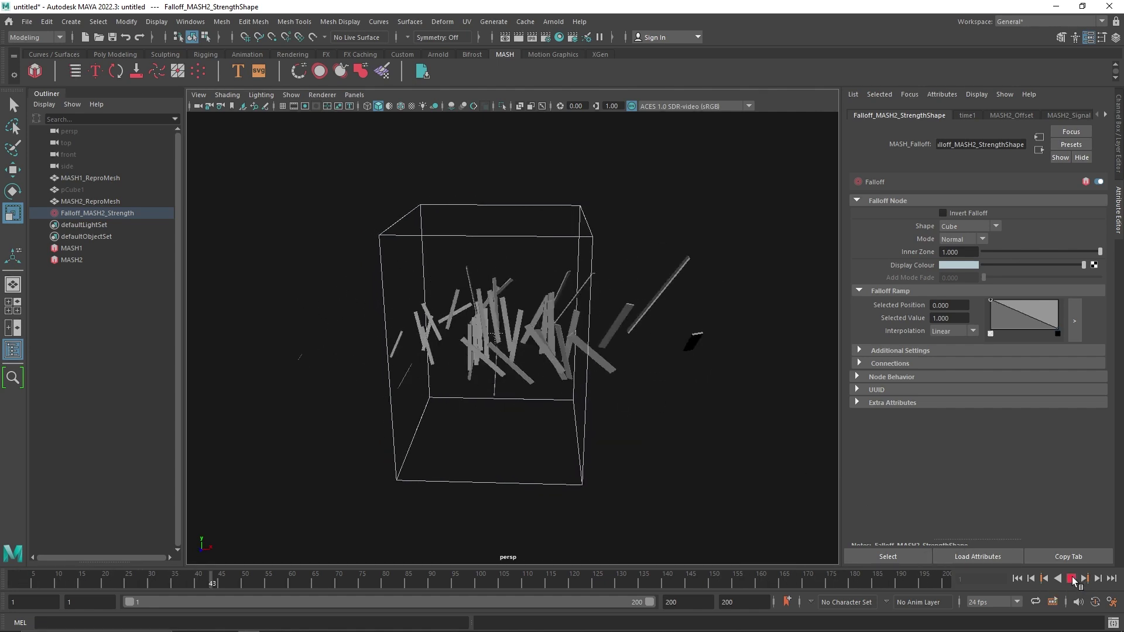
pyautogui.press('Escape')
# - Shift the falloff slightly with the Move tool and change its shape to Sphere
pyautogui.press('w')
pyautogui.moveTo(561, 352)
pyautogui.mouseDown()
pyautogui.moveTo(680, 381)
pyautogui.moveTo(492, 334)
pyautogui.moveTo(626, 355)
pyautogui.moveTo(555, 339)
pyautogui.mouseUp()
pyautogui.click(985, 226)
pyautogui.click(973, 240)
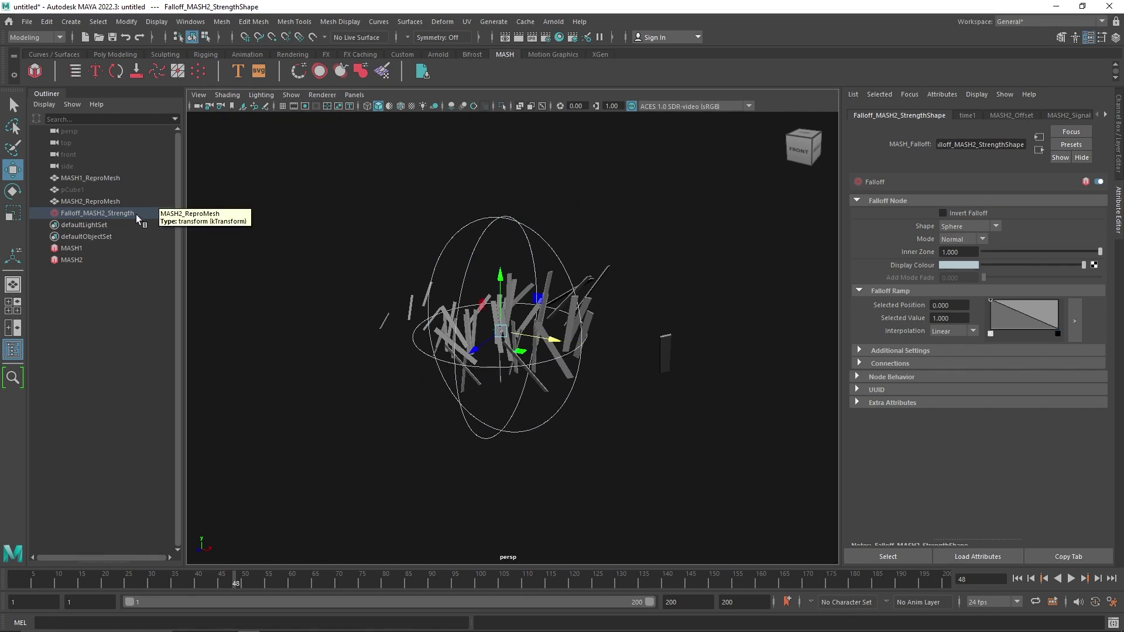
# - Break the falloff's connection to MASH2's Strength node and delete the Falloff_MASH2_Strength object
pyautogui.click(88, 260)
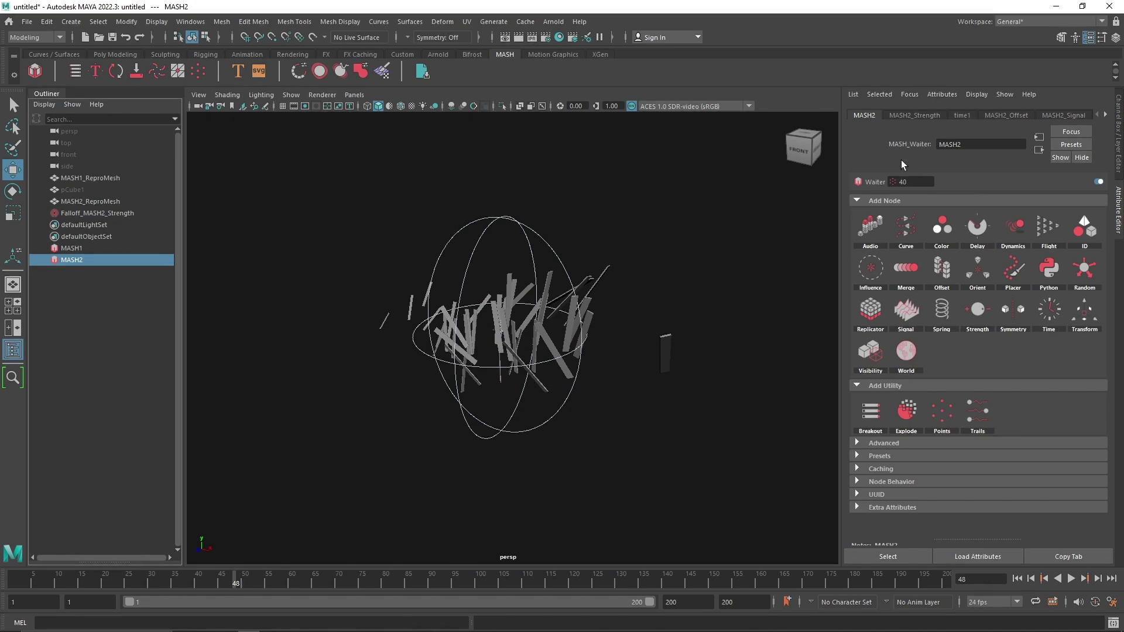
pyautogui.click(914, 115)
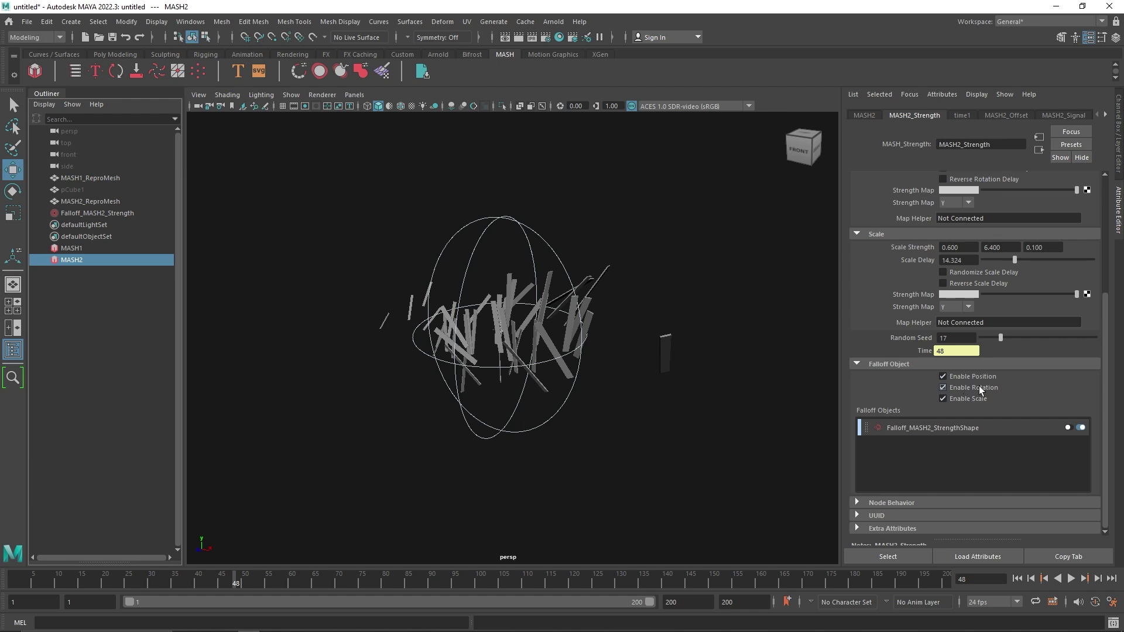
pyautogui.rightClick(999, 430)
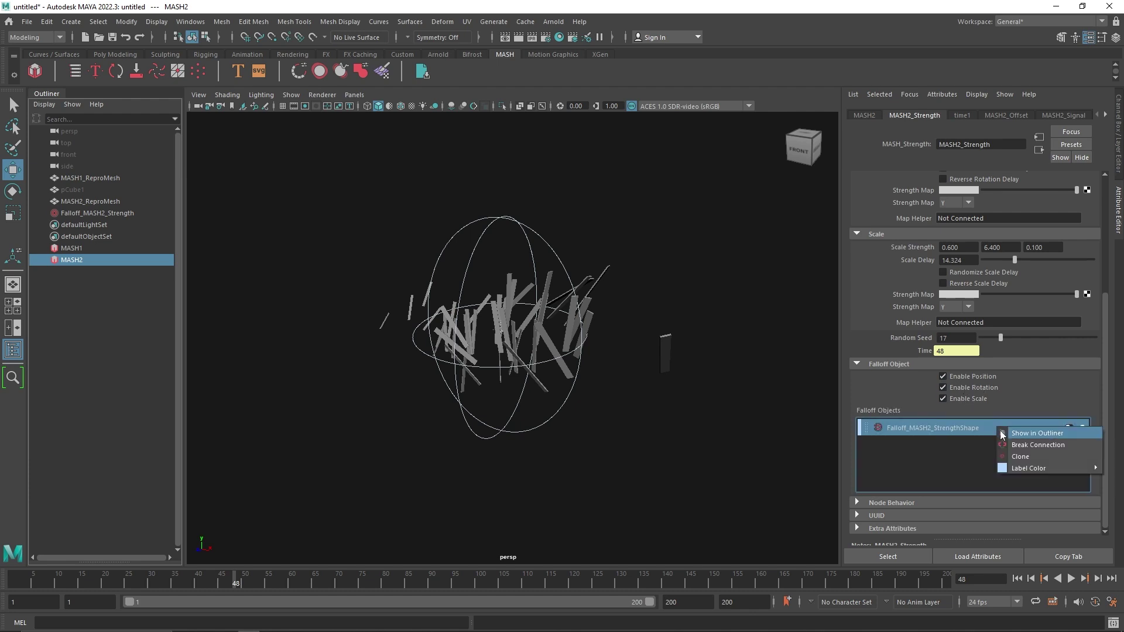
pyautogui.click(1035, 447)
pyautogui.click(146, 213)
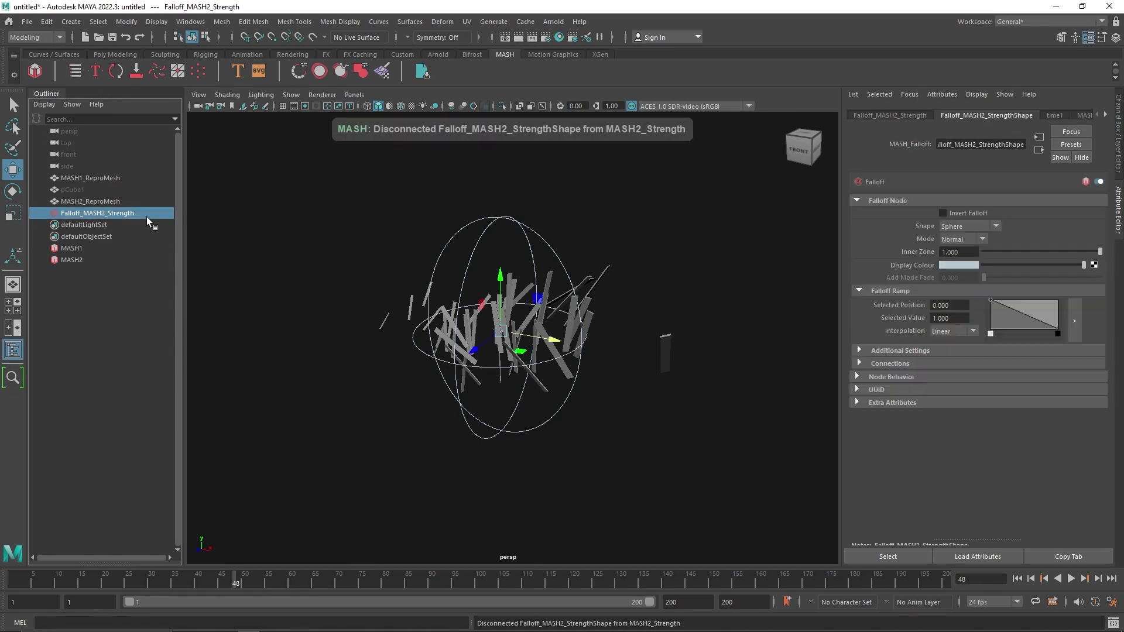
pyautogui.press('Delete')
# - Set the Time Scale of MASH2's Signal node to 0.595
pyautogui.click(99, 236)
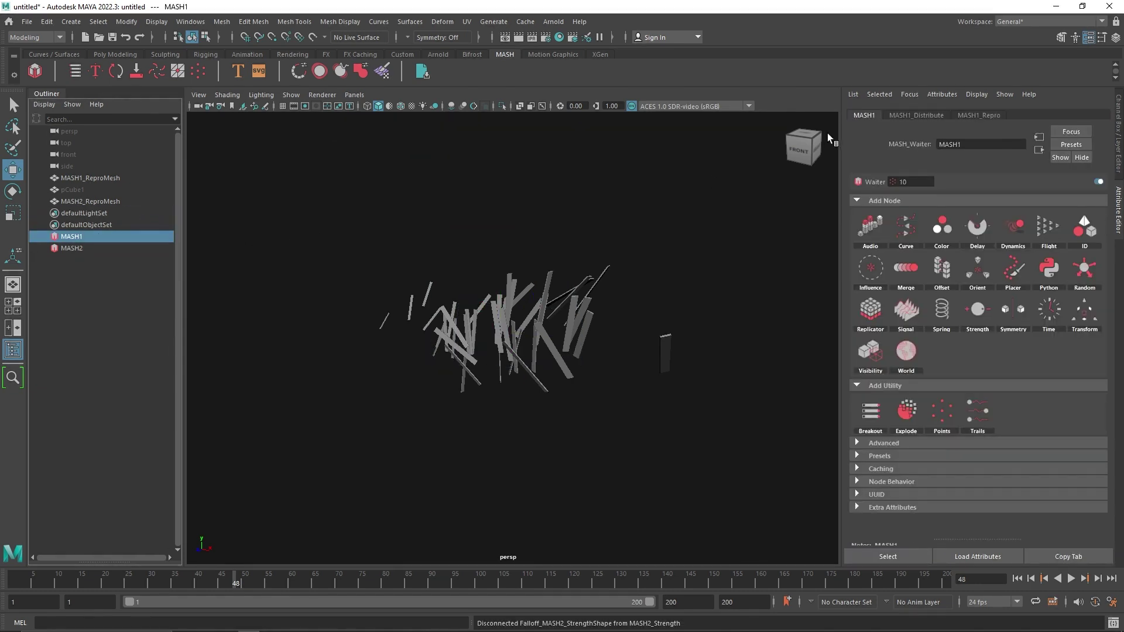
pyautogui.click(106, 247)
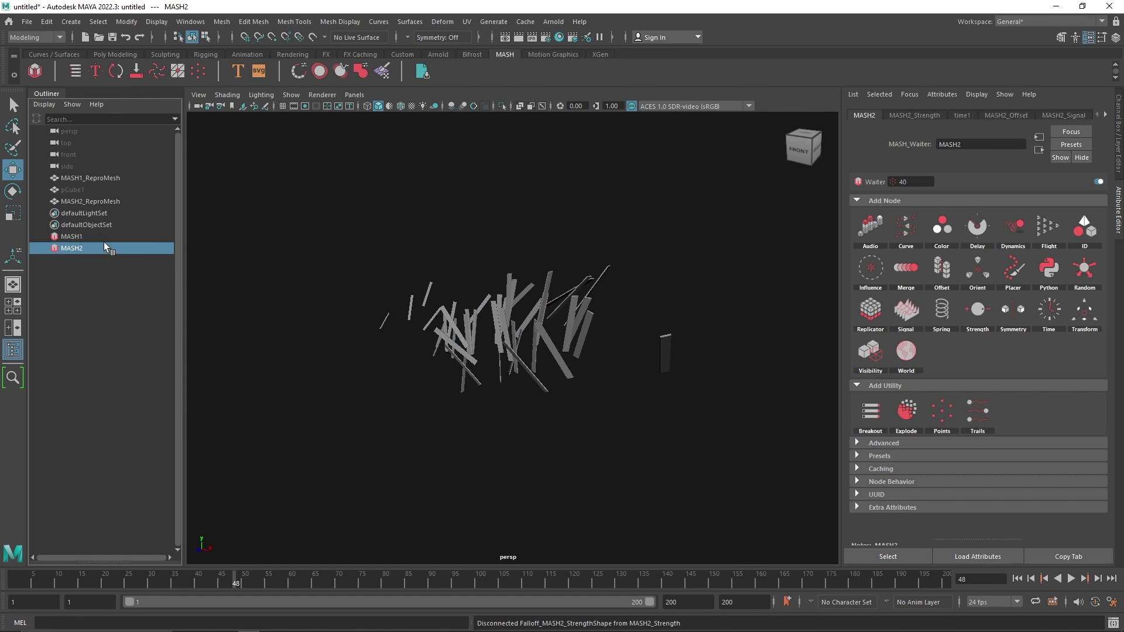
pyautogui.click(920, 115)
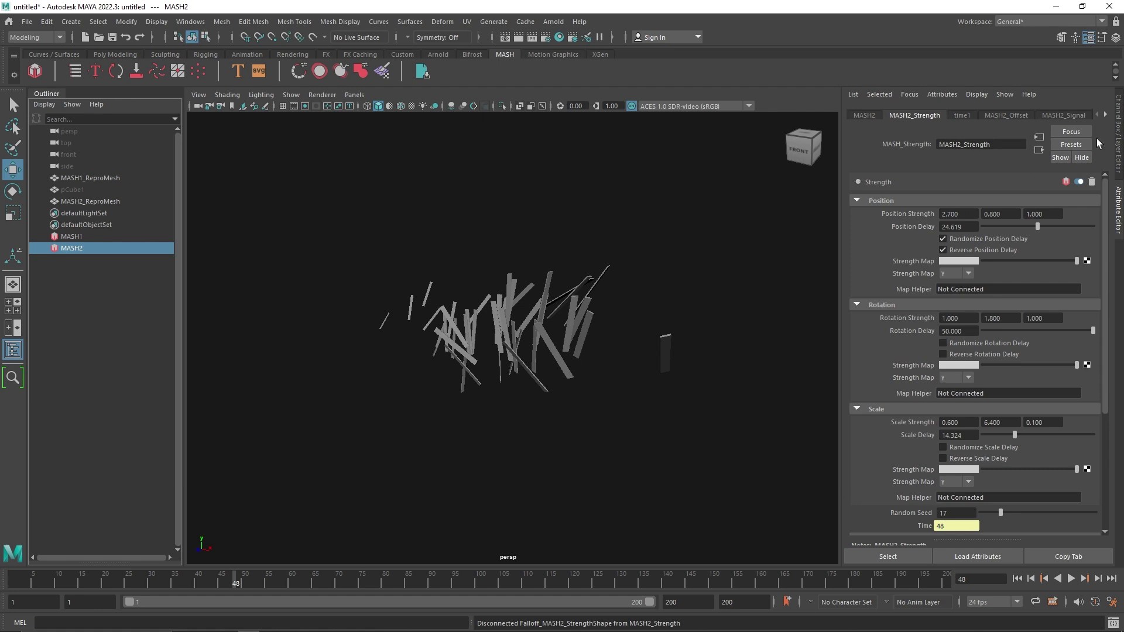
pyautogui.click(1008, 115)
pyautogui.click(1047, 114)
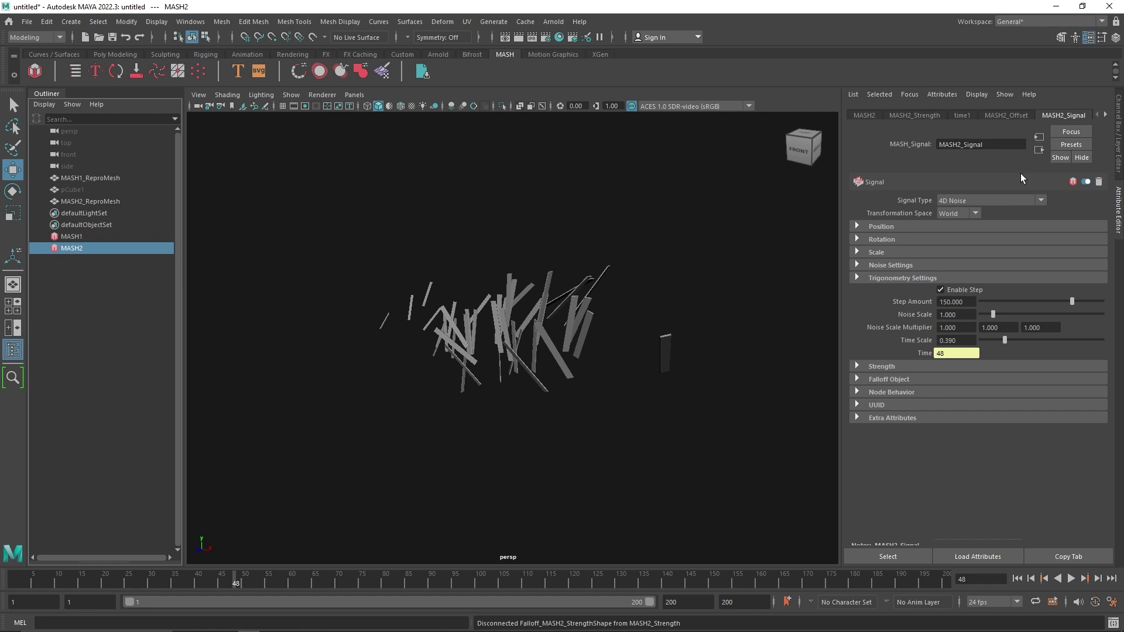
pyautogui.moveTo(1005, 340); pyautogui.dragTo(1017, 341)
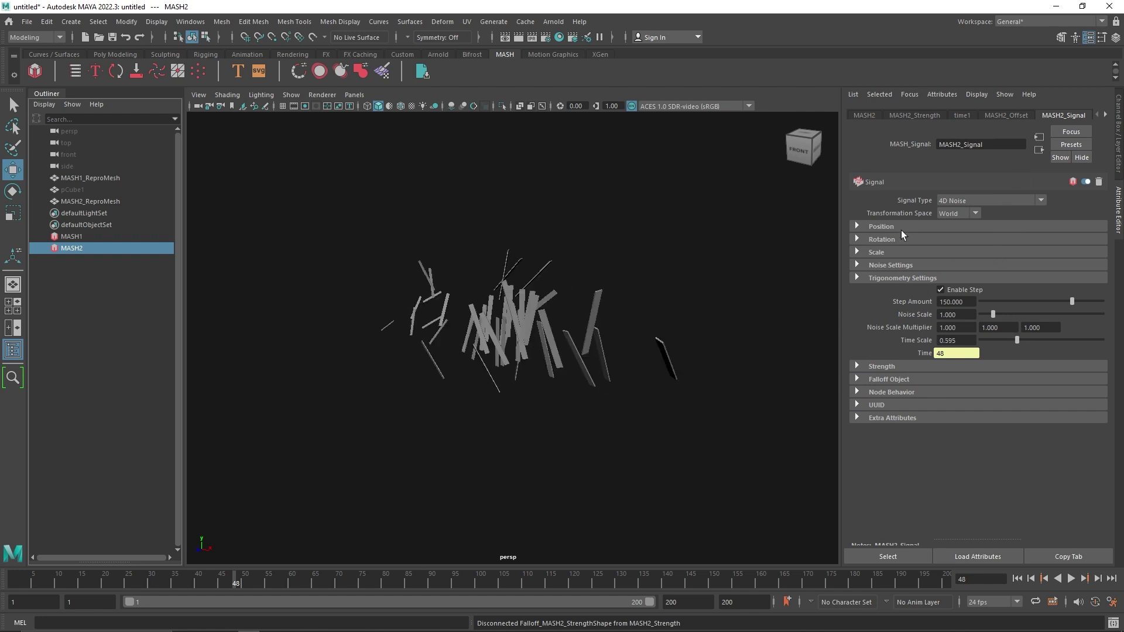
# - Review the Signal node's Rotation and Scale settings and return to the MASH2_Strength attributes
pyautogui.click(885, 239)
pyautogui.click(948, 240)
pyautogui.click(896, 252)
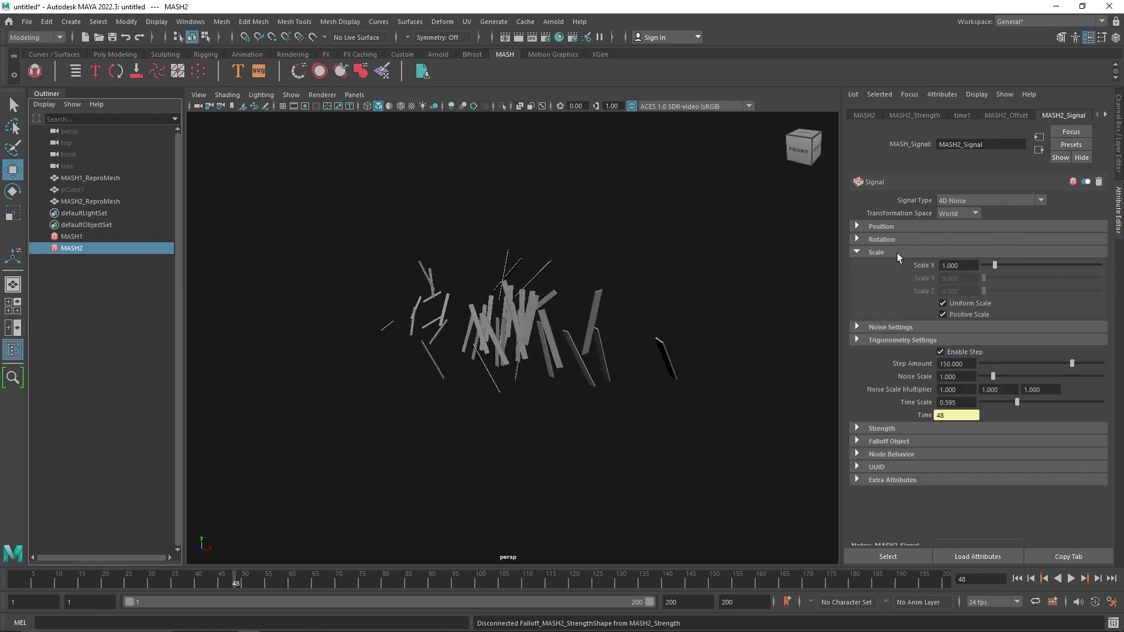
pyautogui.click(915, 115)
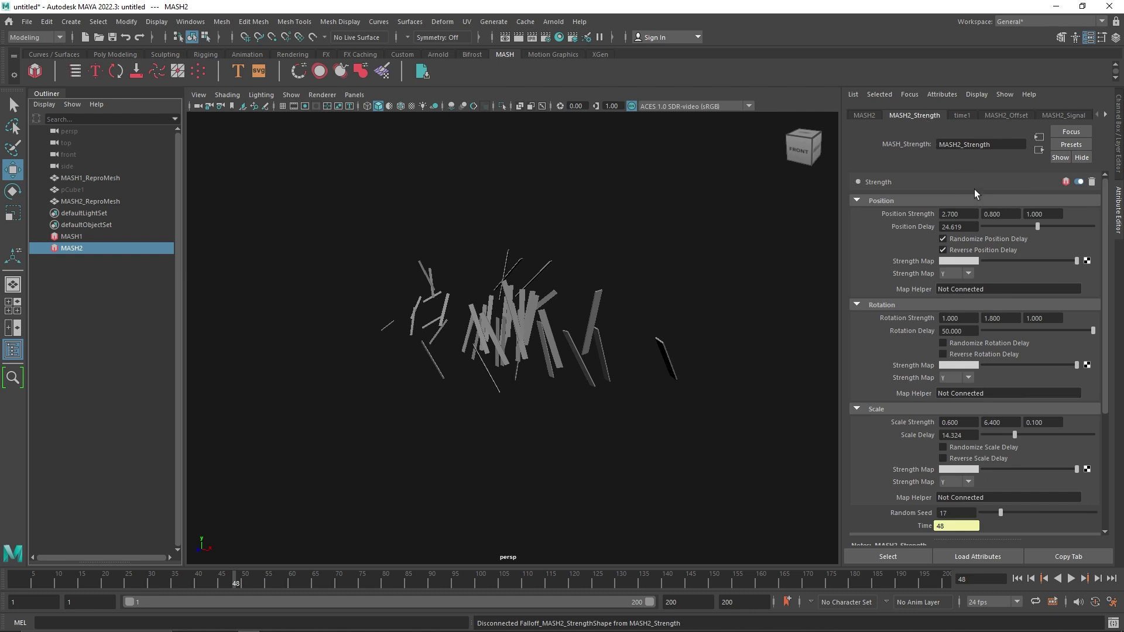